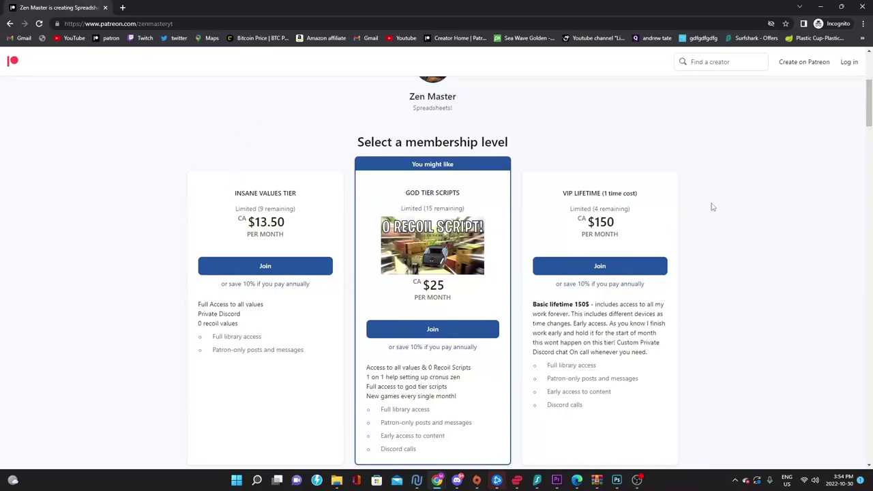
Switch to the logged-in Zen Master Patreon page and look through its latest post tags, including the additional ones
left_click(436, 480)
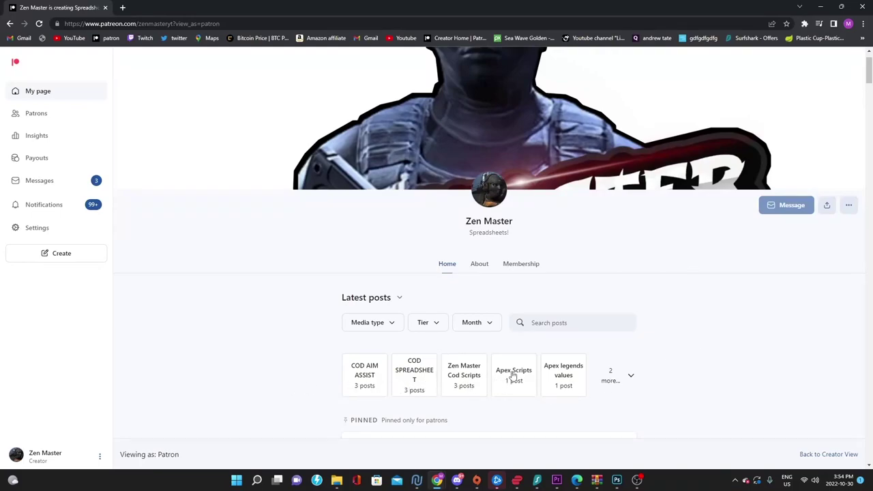
scroll(721, 269, "down", 2)
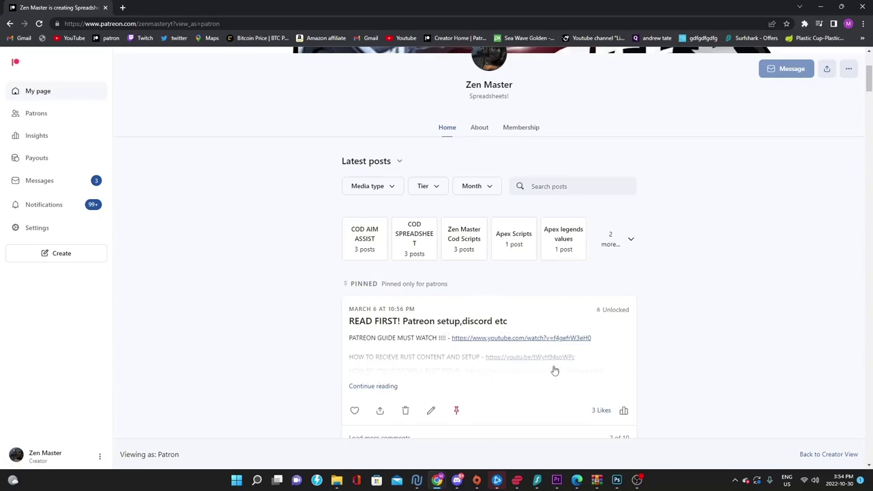
scroll(750, 332, "up", 2)
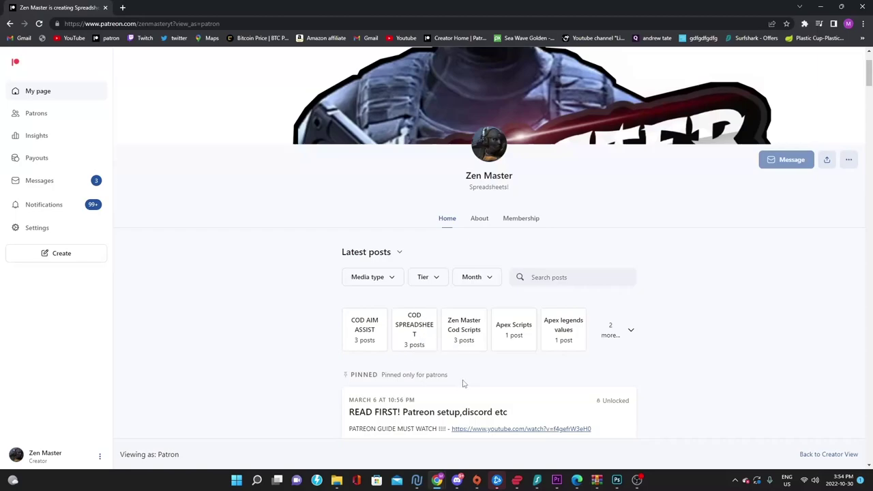
left_click(628, 331)
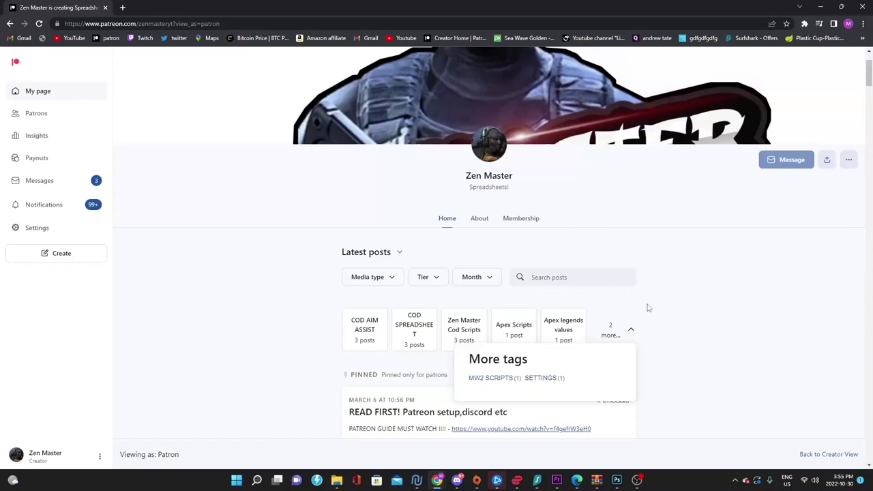
left_click(750, 334)
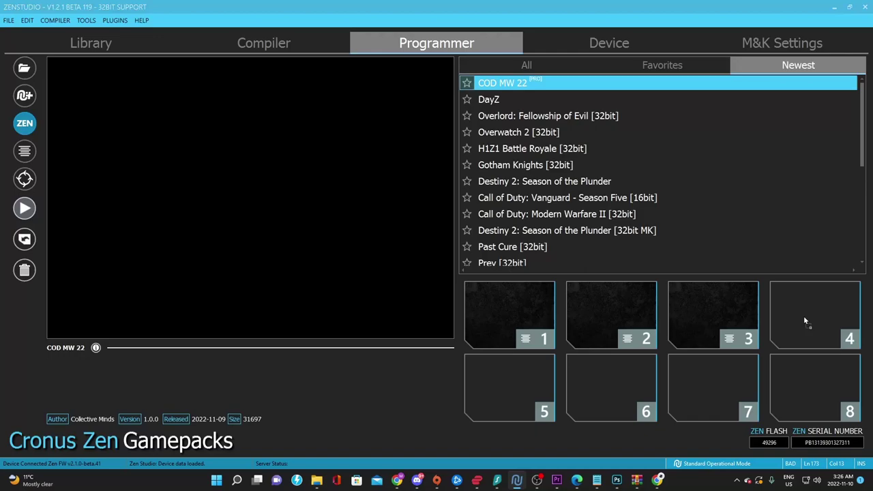
Place the COD MW 22 gamepack in slot 4 and set the button layout in its configuration to Default
left_click_drag(805, 320, 806, 321)
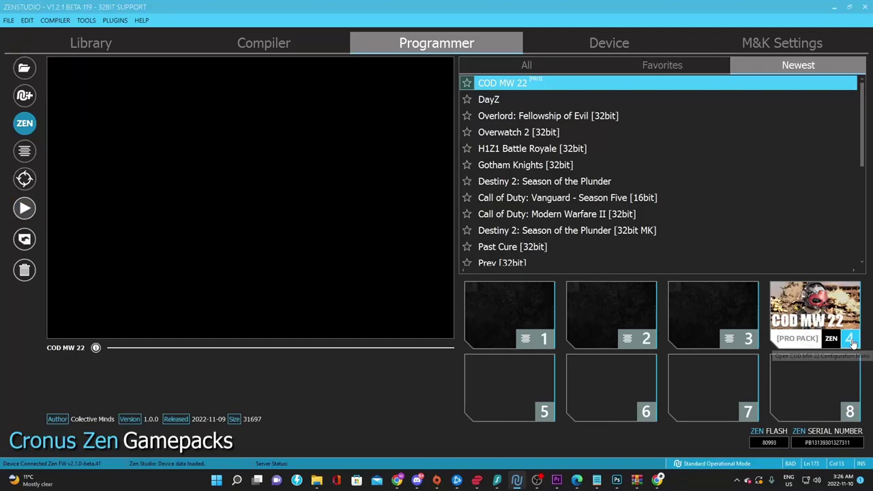
left_click(818, 320)
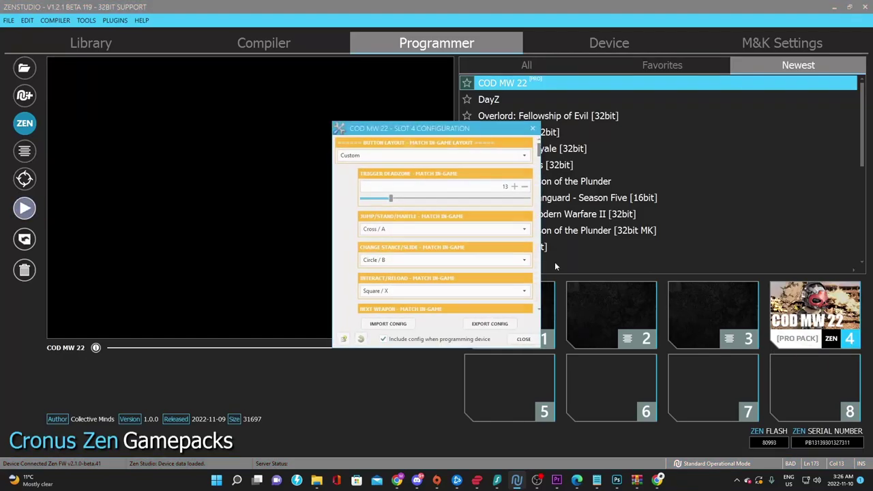
left_click(388, 153)
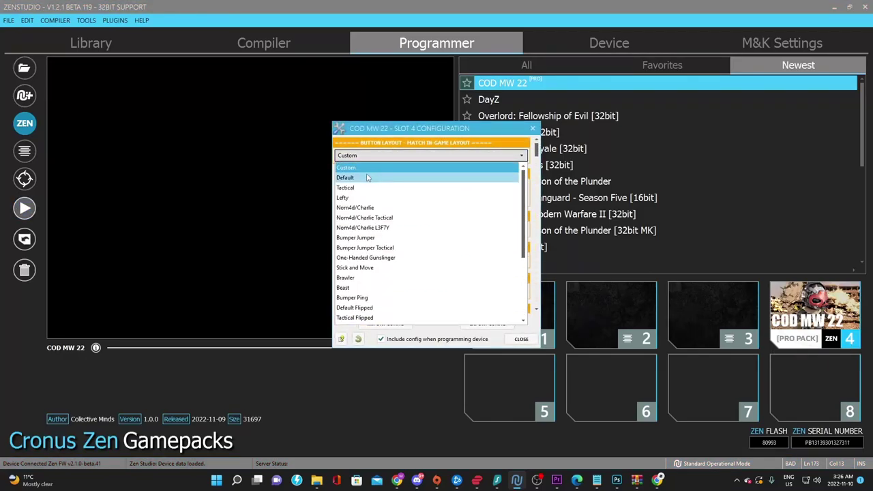
left_click(367, 176)
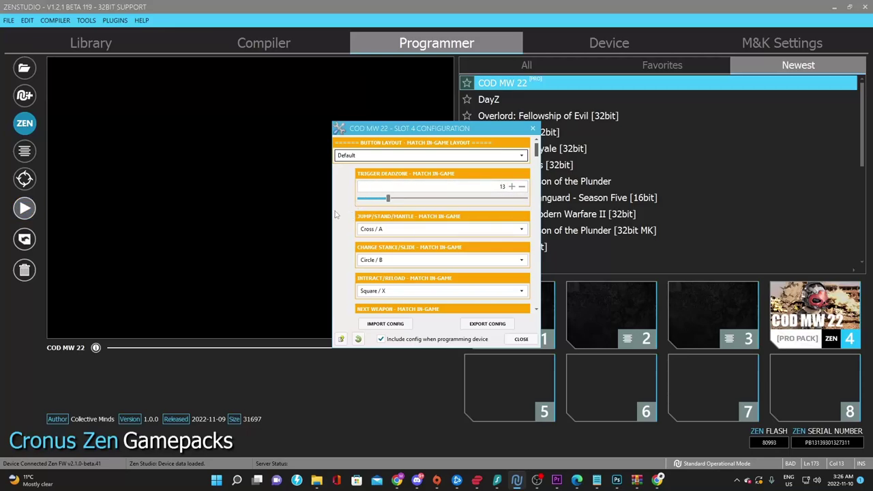
Review the trigger deadzone and the in-game button assignments, from Jump/Stand/Mantle through Mark Location / Ping Wheel, in the slot 4 configuration
scroll(335, 215, "down", 1)
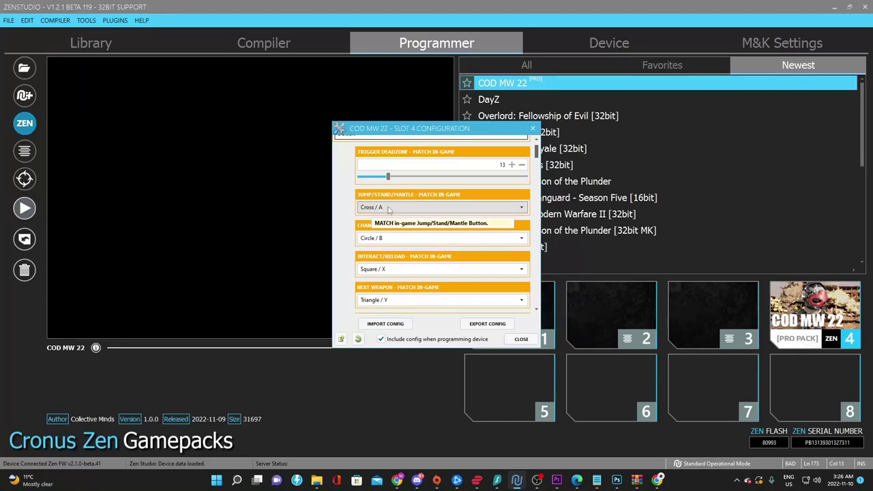
scroll(363, 212, "down", 1)
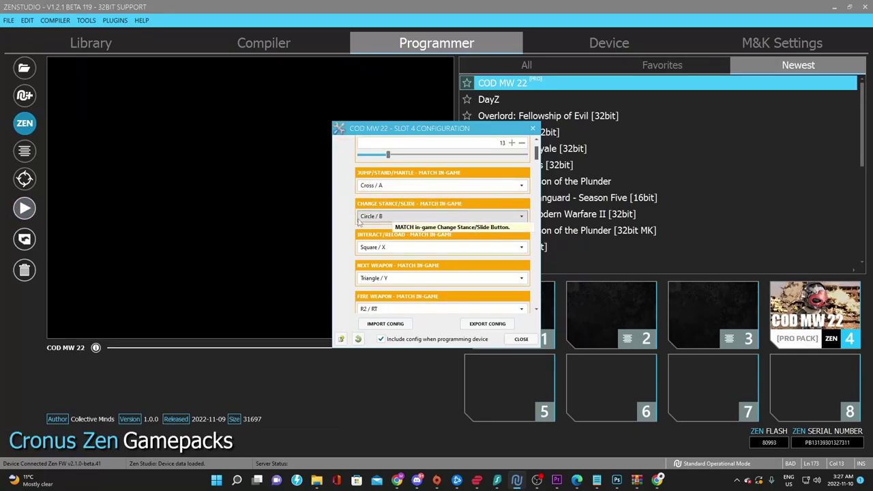
scroll(360, 221, "down", 1)
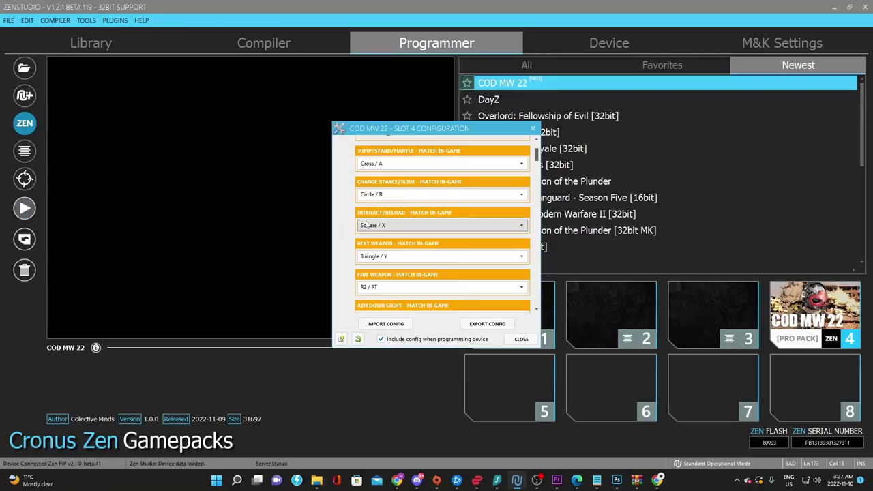
scroll(354, 235, "down", 1)
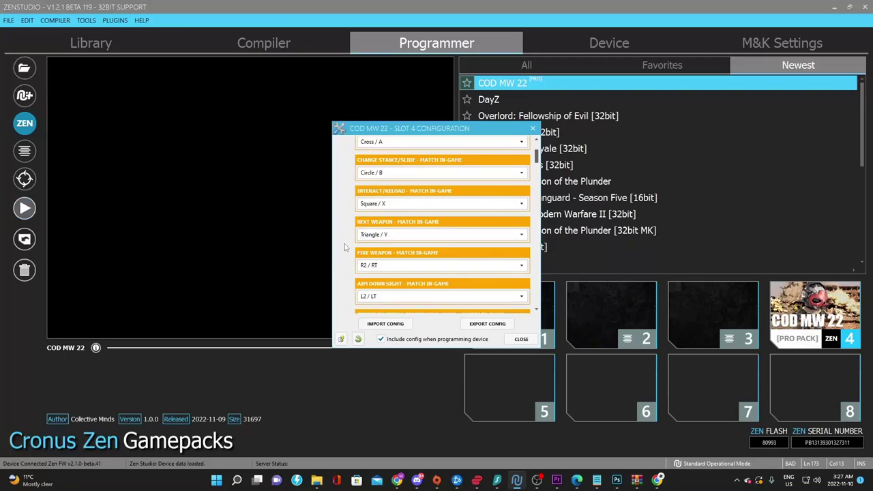
scroll(358, 238, "down", 1)
scroll(355, 245, "down", 3)
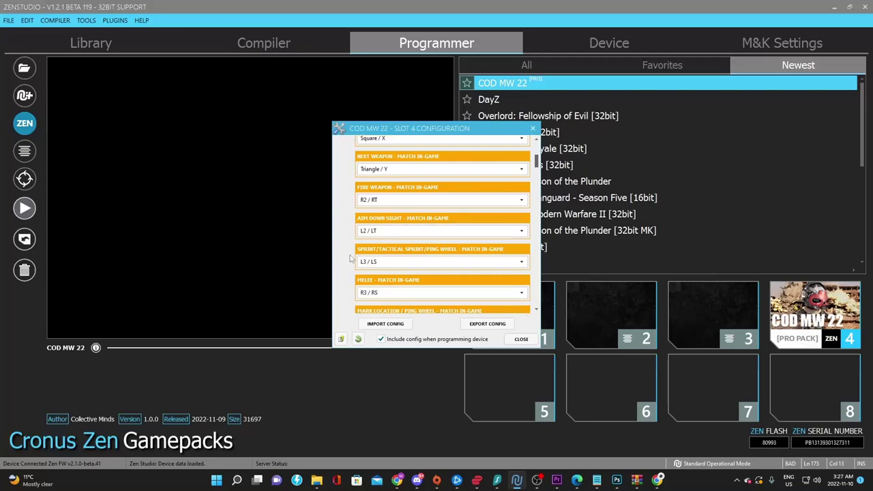
scroll(350, 258, "down", 2)
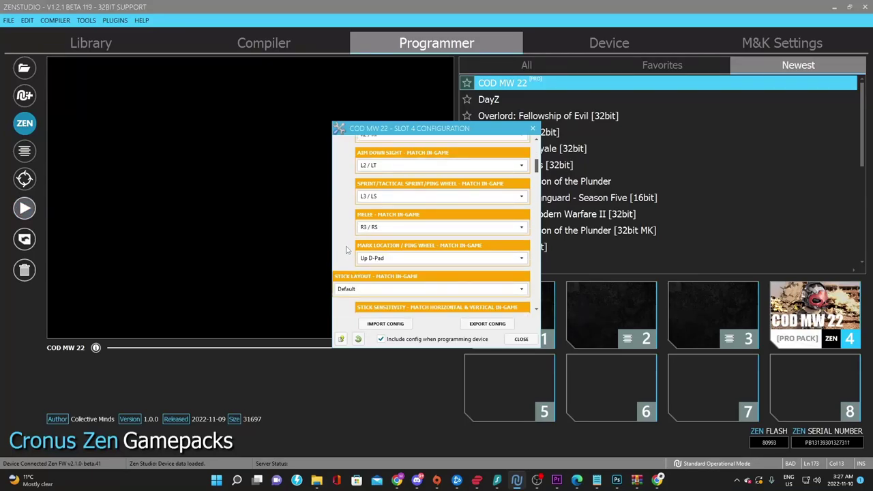
scroll(343, 250, "down", 3)
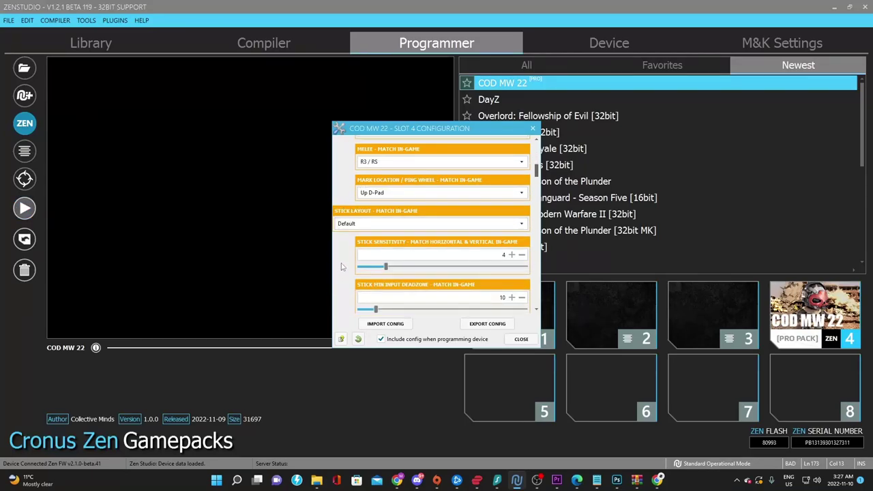
Set the stick sensitivity in the slot 4 configuration to 5
scroll(343, 256, "down", 2)
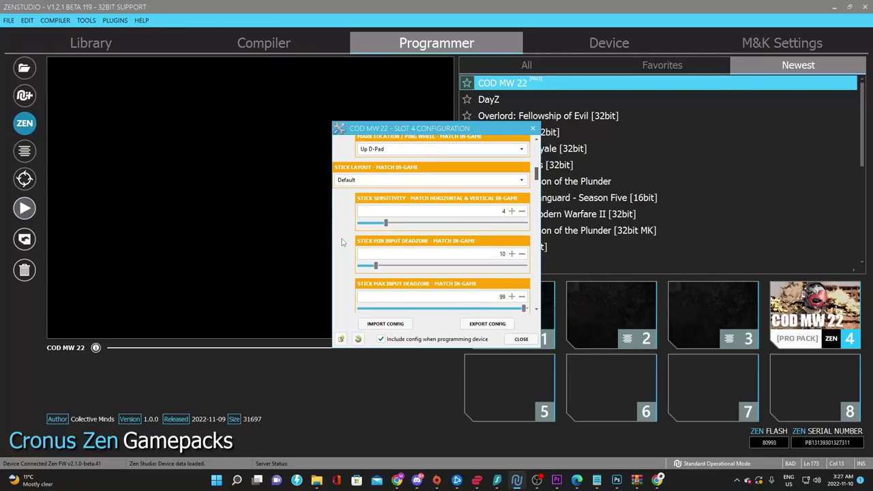
scroll(342, 242, "down", 1)
mouse_move(361, 251)
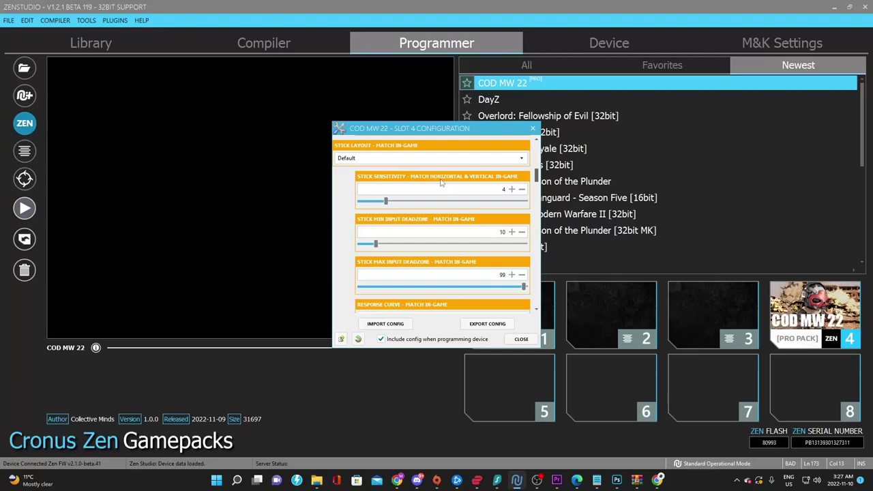
left_click(512, 189)
Review the stick deadzones, response curve and Elite paddle settings, including the choices offered for the Elite Upper Left Mod
scroll(336, 243, "down", 1)
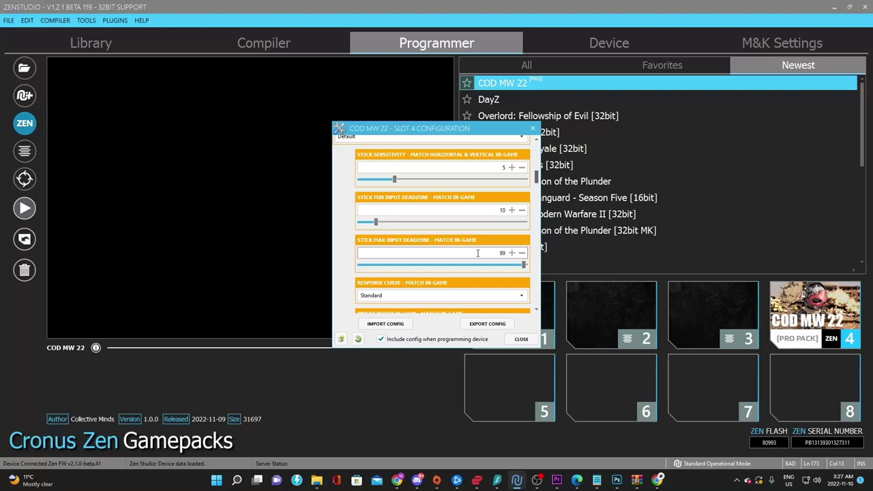
scroll(423, 242, "down", 3)
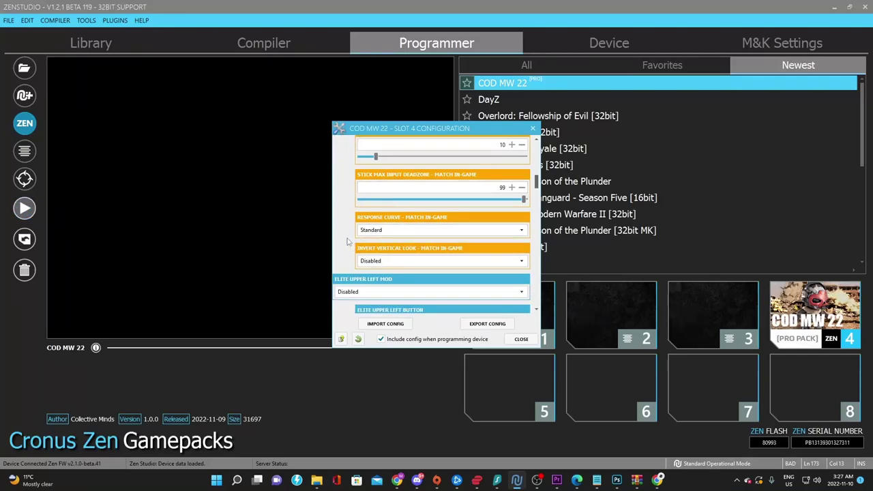
scroll(345, 235, "down", 1)
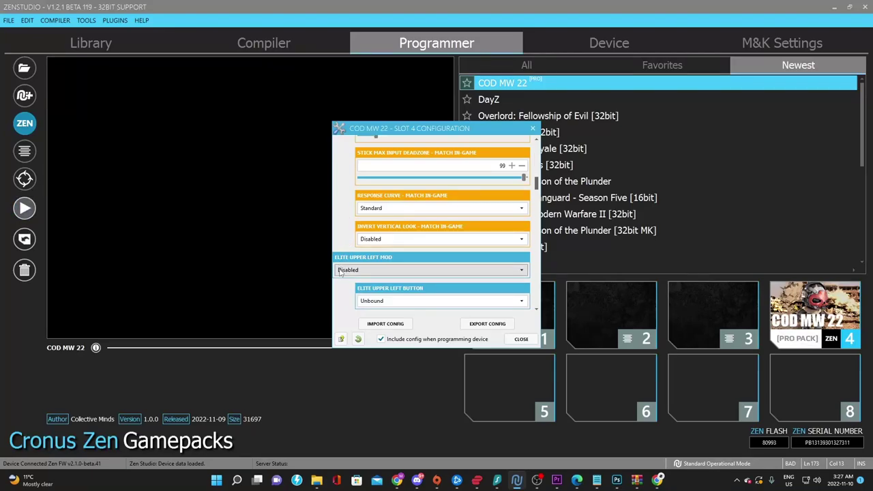
scroll(347, 297, "down", 1)
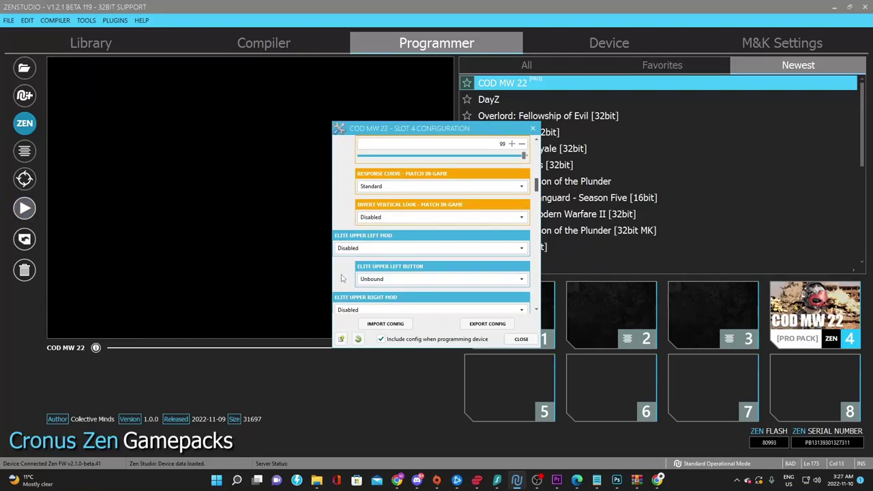
scroll(346, 270, "down", 3)
scroll(346, 270, "down", 5)
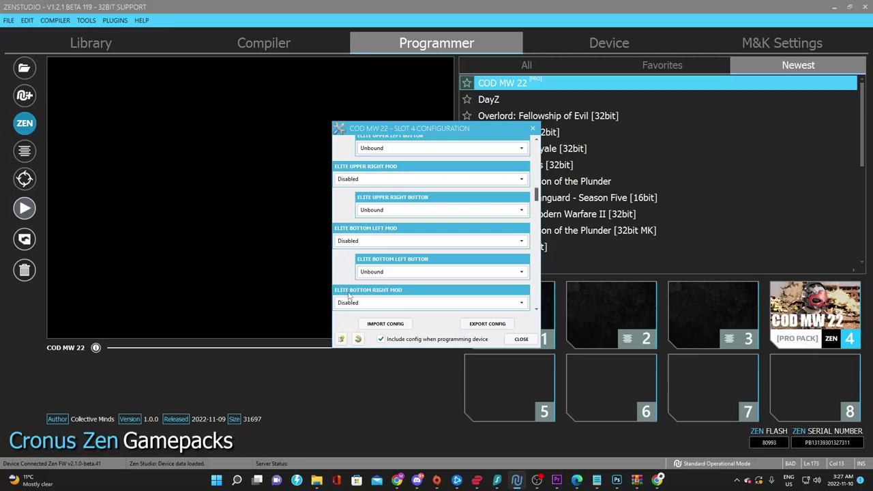
scroll(349, 225, "up", 5)
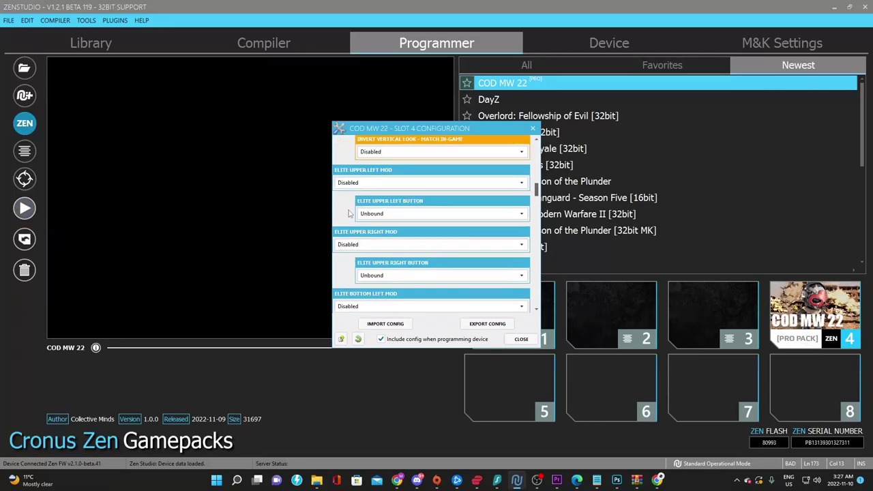
left_click(359, 184)
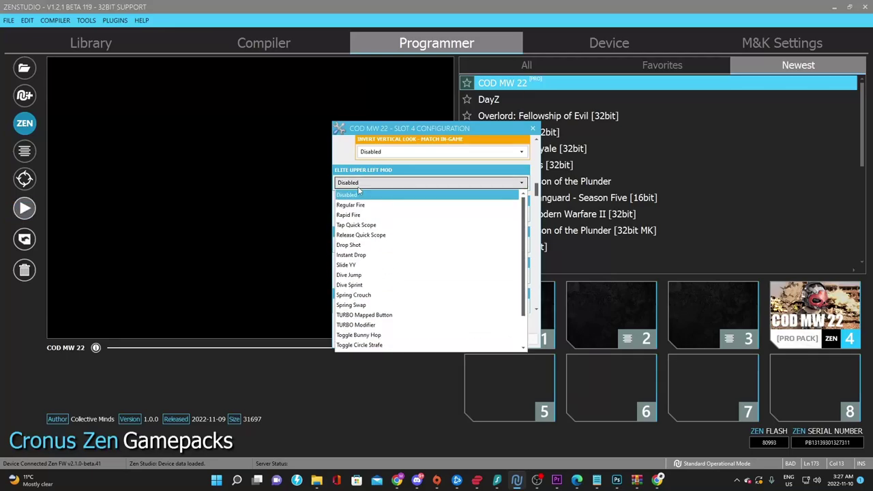
left_click(372, 194)
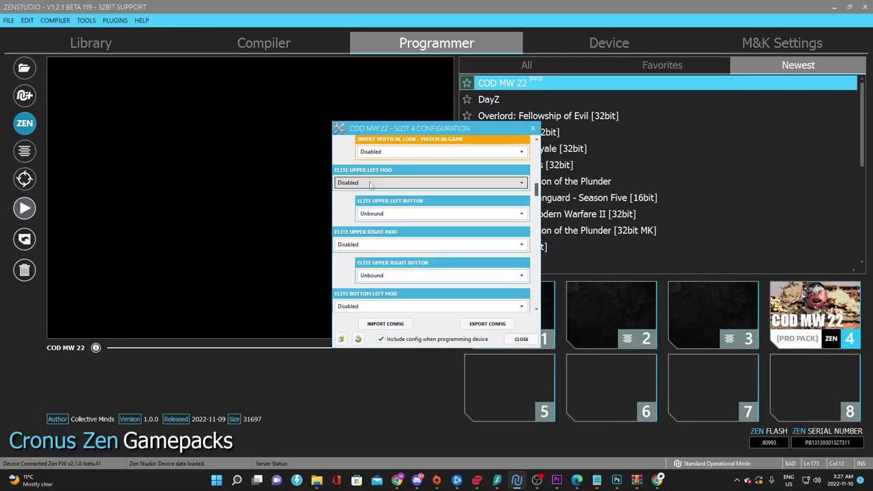
Examine the available Global Mods options in the slot 4 configuration without choosing a different one
scroll(341, 225, "down", 1)
scroll(341, 225, "down", 9)
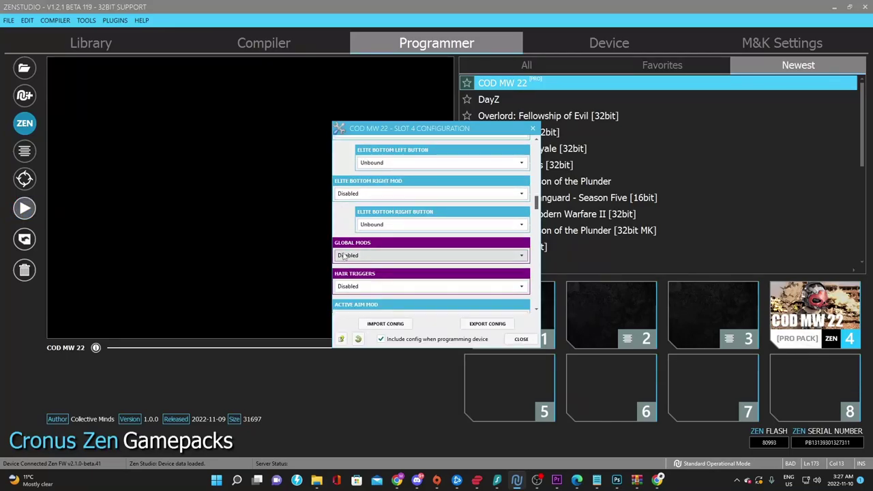
scroll(348, 184, "down", 1)
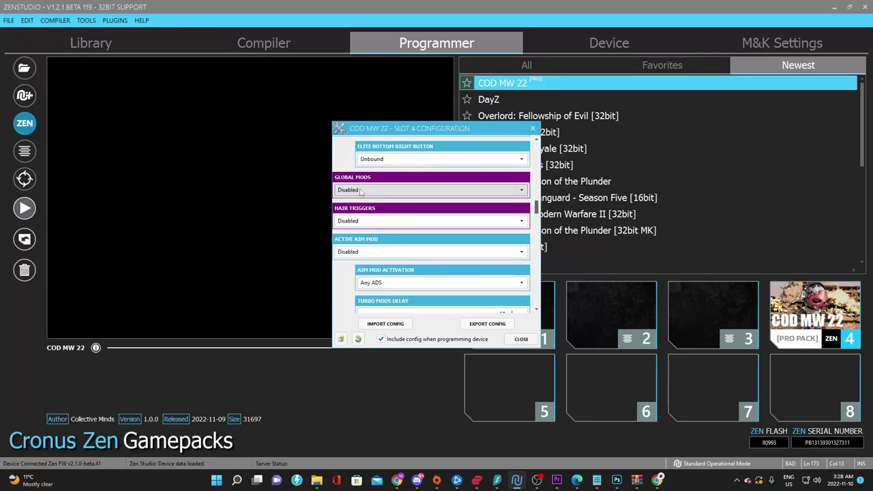
left_click(371, 192)
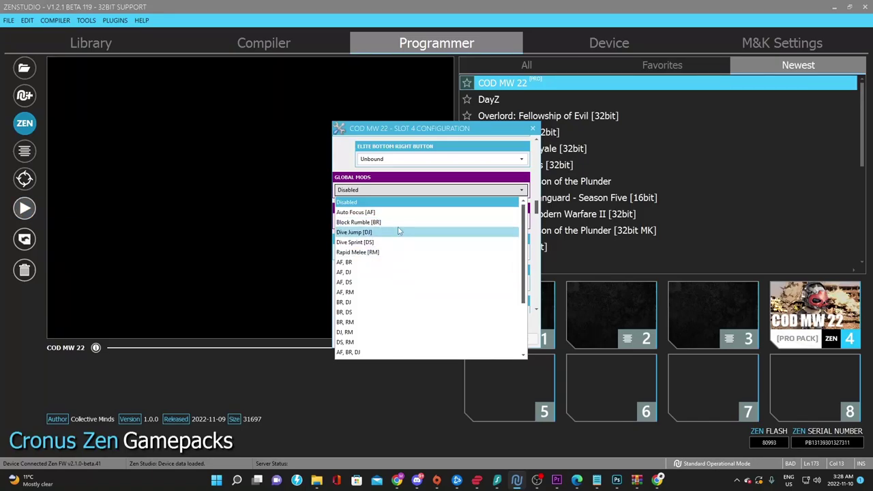
left_click(392, 192)
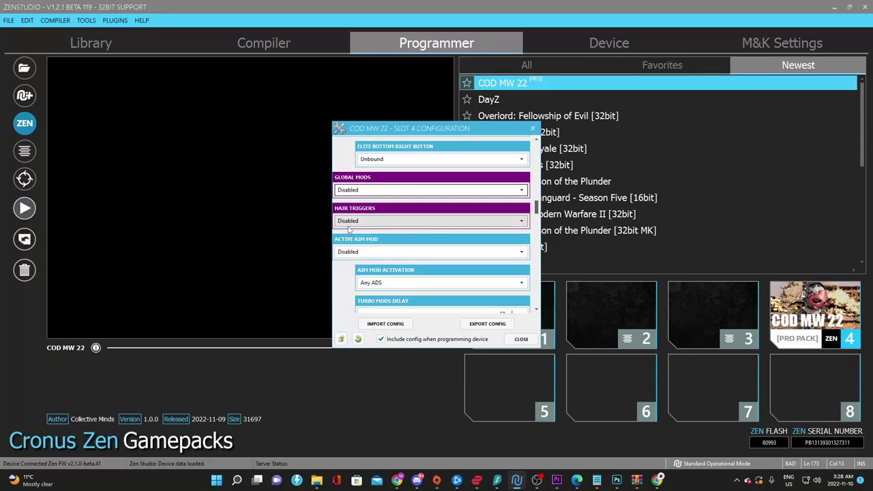
Set Hair Triggers to Both Triggers in the COD MW 22 configuration
mouse_move(351, 224)
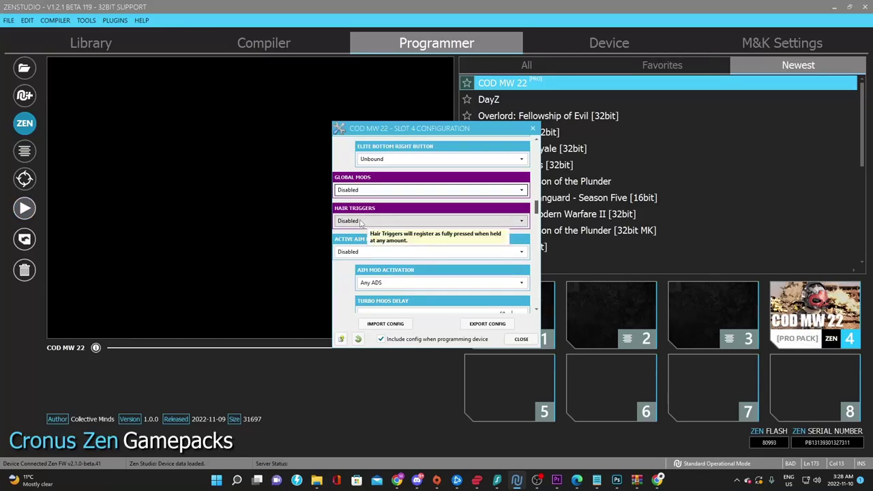
left_click(361, 221)
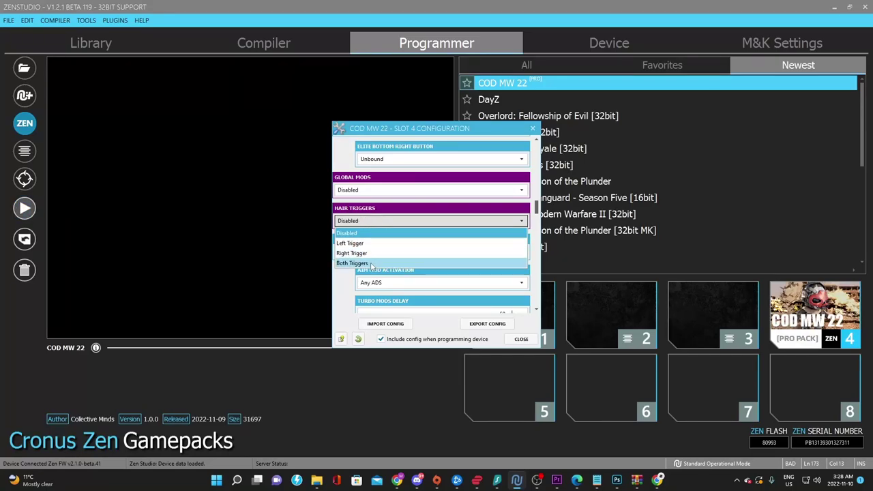
left_click(372, 264)
Set the Active Aim Mod in the slot 4 configuration to Aim Assist
scroll(343, 277, "down", 1)
scroll(344, 276, "down", 1)
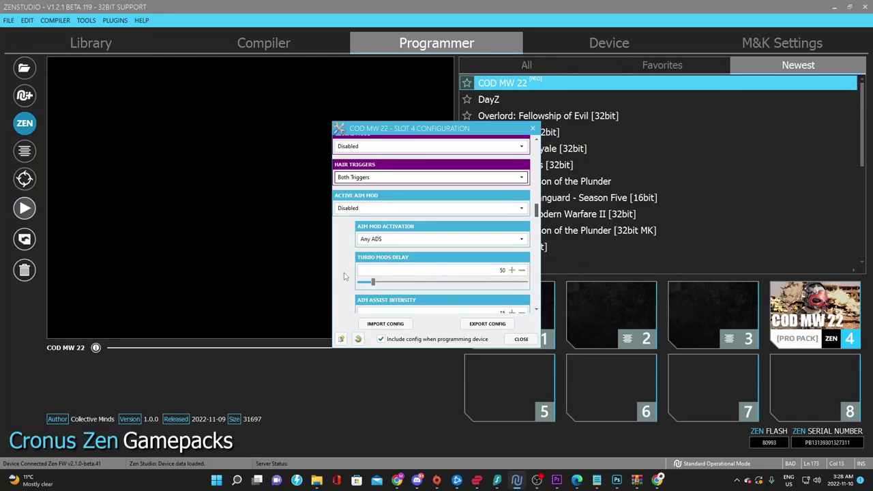
scroll(346, 271, "down", 1)
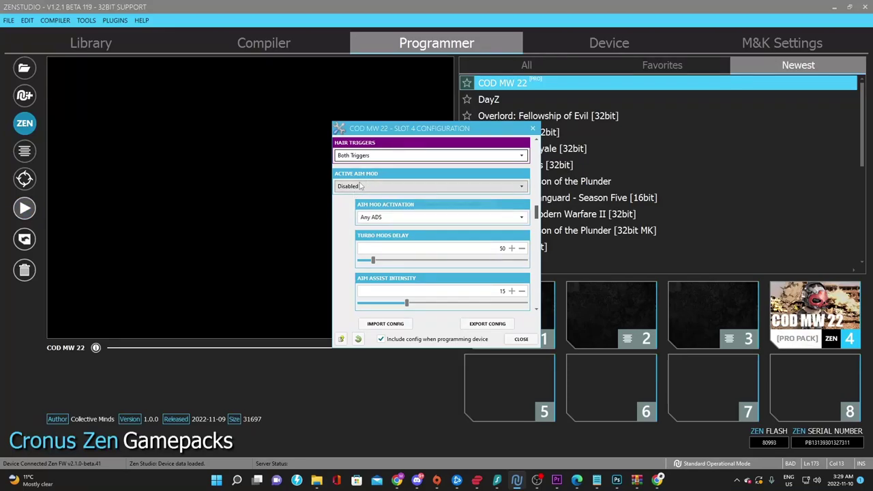
left_click(376, 186)
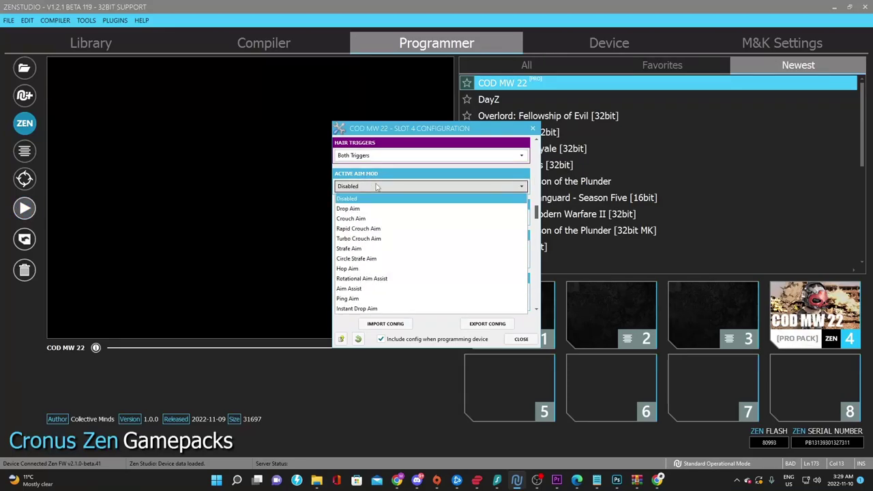
left_click(356, 290)
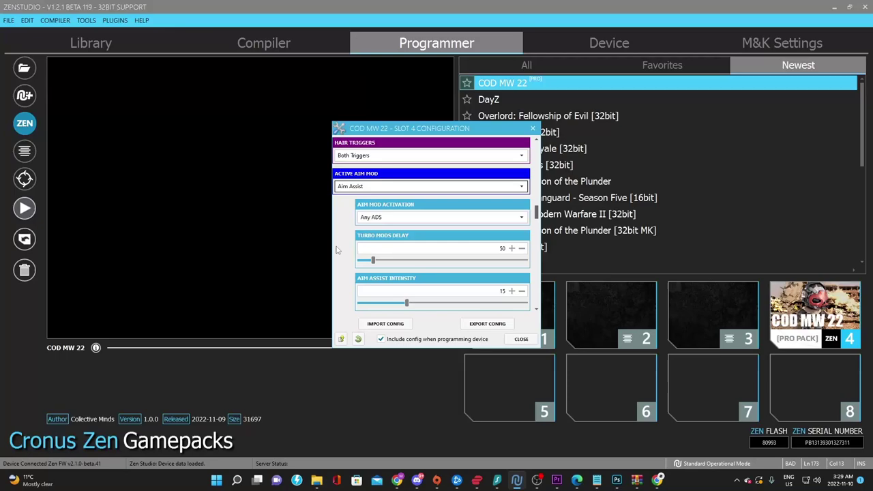
Examine the Aim Mod Activation options without choosing a different one
scroll(336, 250, "down", 1)
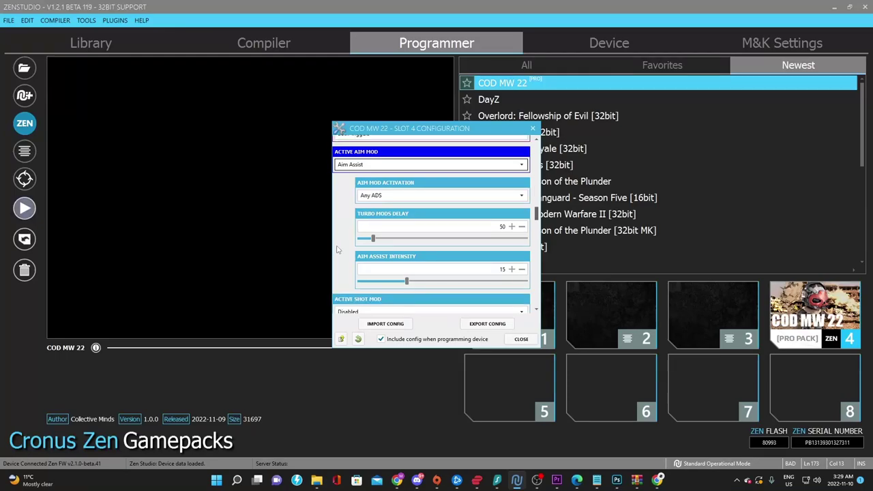
left_click(383, 196)
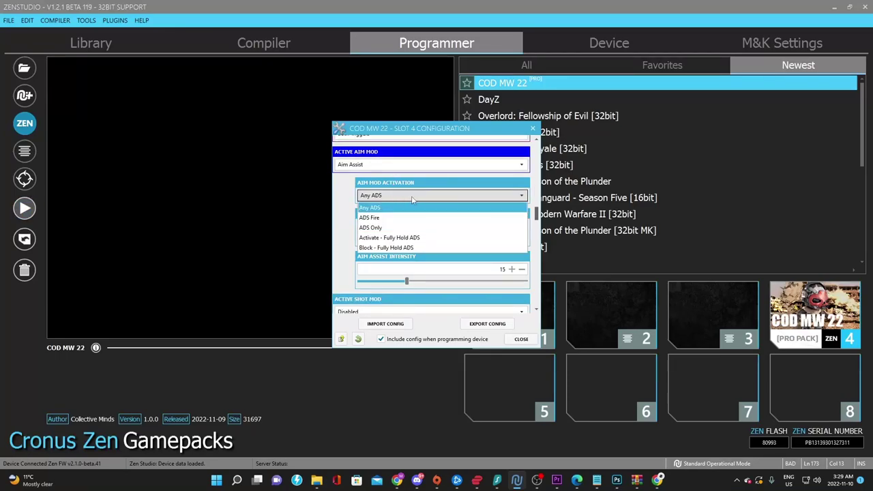
left_click(345, 219)
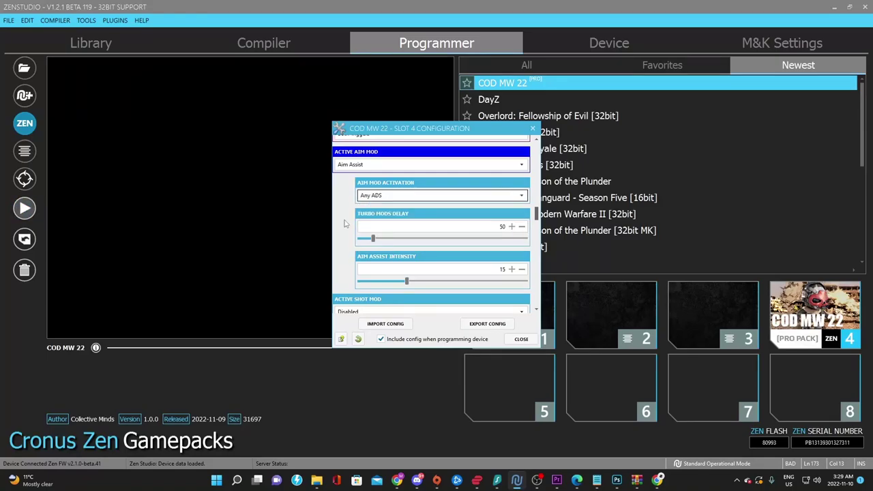
Set the Aim Assist Intensity under the active aim mod to 13
scroll(345, 223, "down", 1)
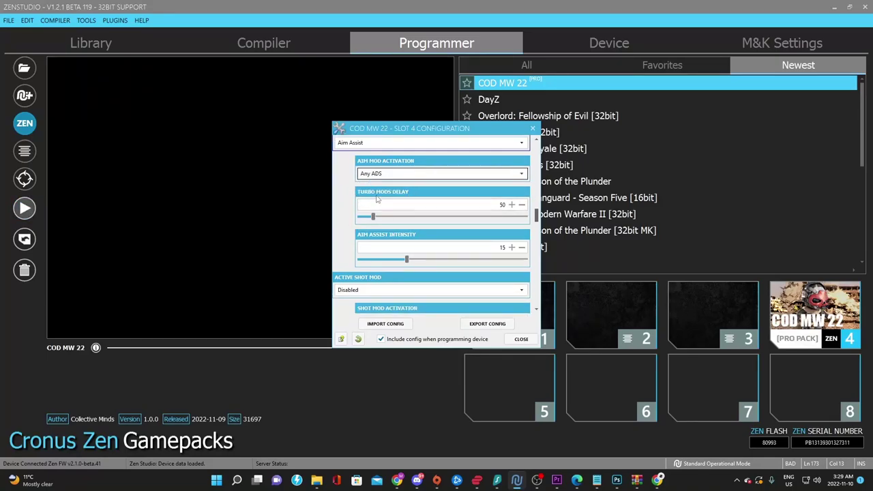
scroll(508, 219, "down", 1)
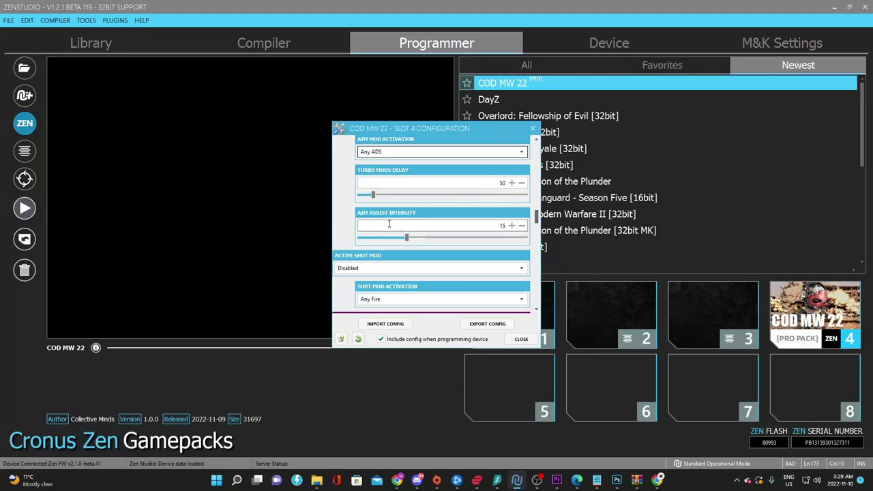
left_click(521, 225)
left_click(522, 225)
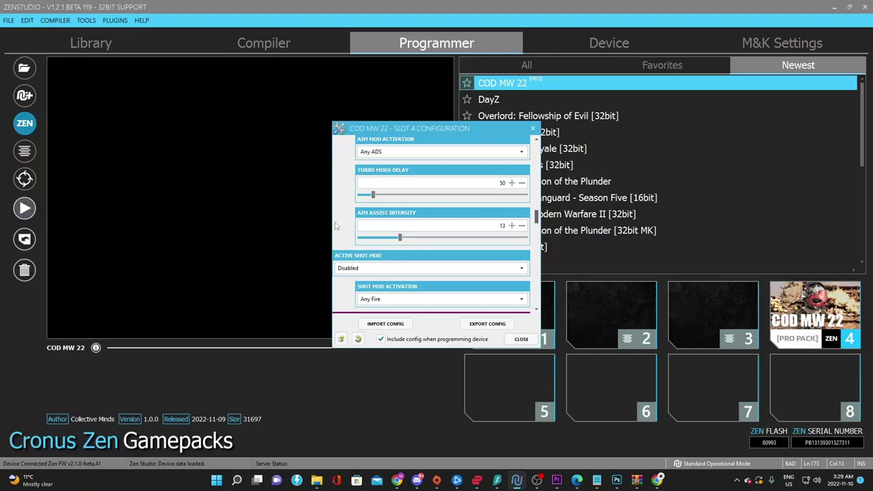
Set the Active Shot Mod to Aim Assist and look over the other shot mod choices
left_click(348, 268)
left_click(353, 370)
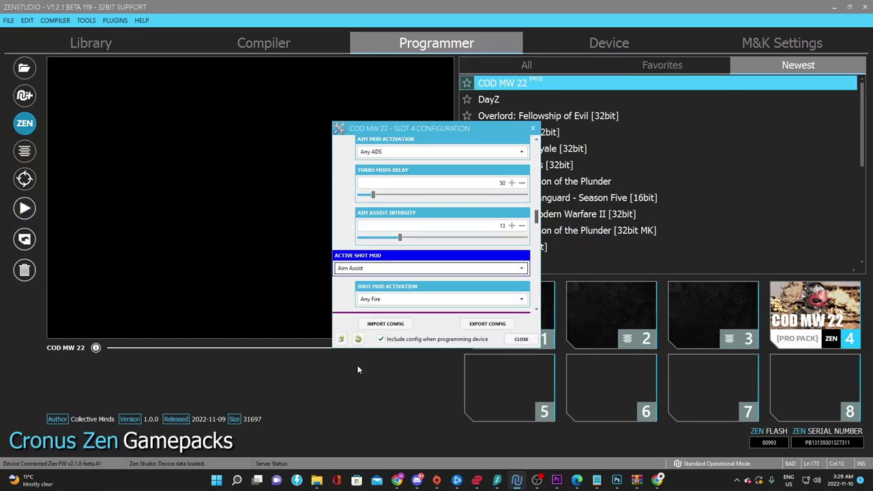
scroll(341, 235, "down", 1)
left_click(350, 225)
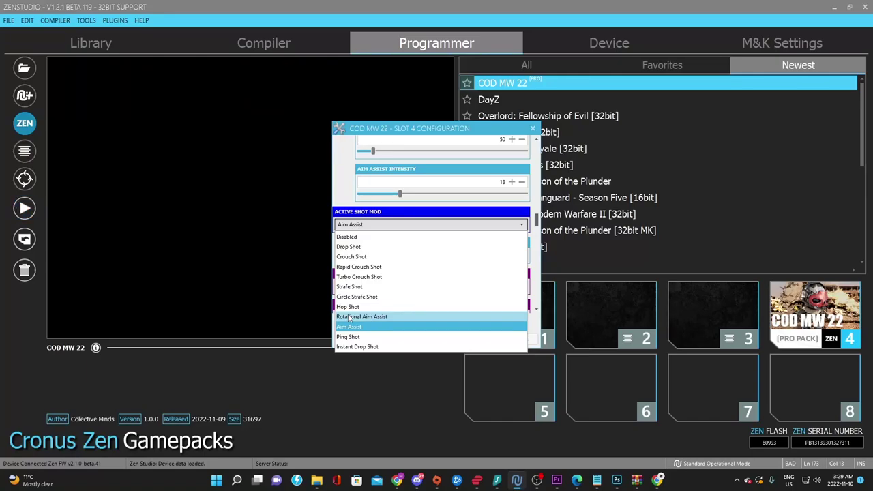
left_click(357, 225)
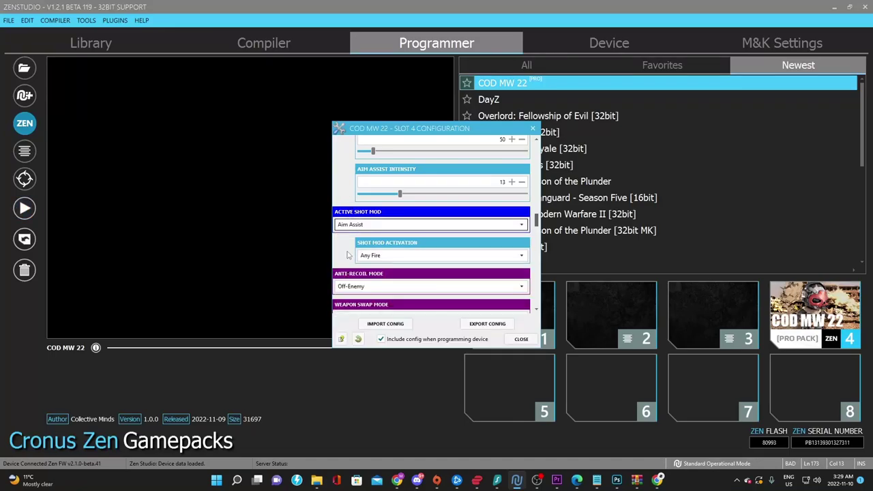
Examine the Anti-Recoil Mode options and their description, along with the Weapon Swap Mode setting
scroll(347, 254, "down", 3)
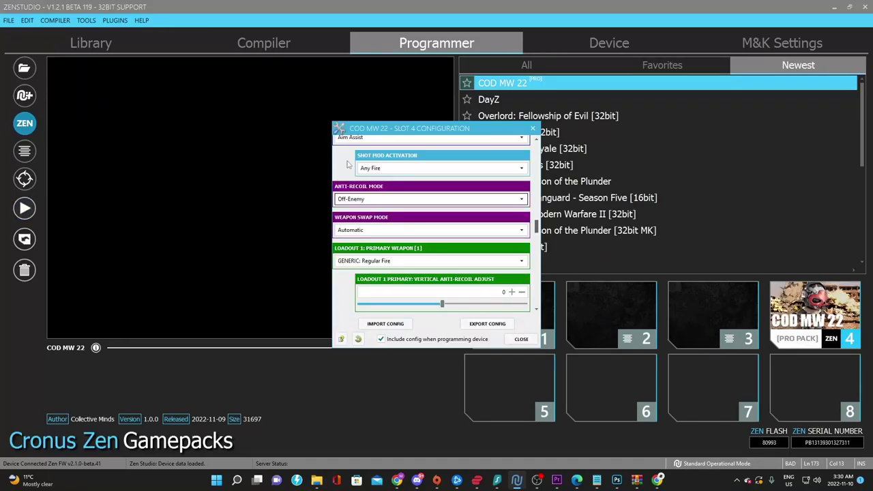
left_click(360, 199)
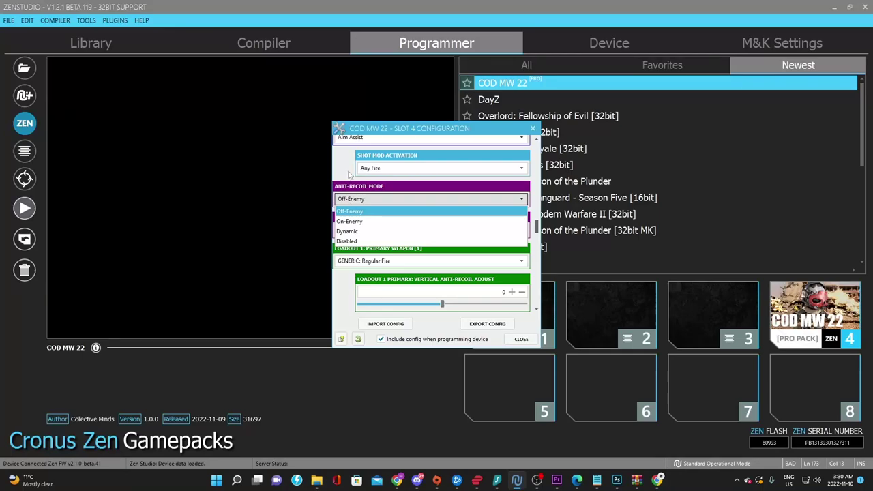
left_click(350, 175)
mouse_move(356, 199)
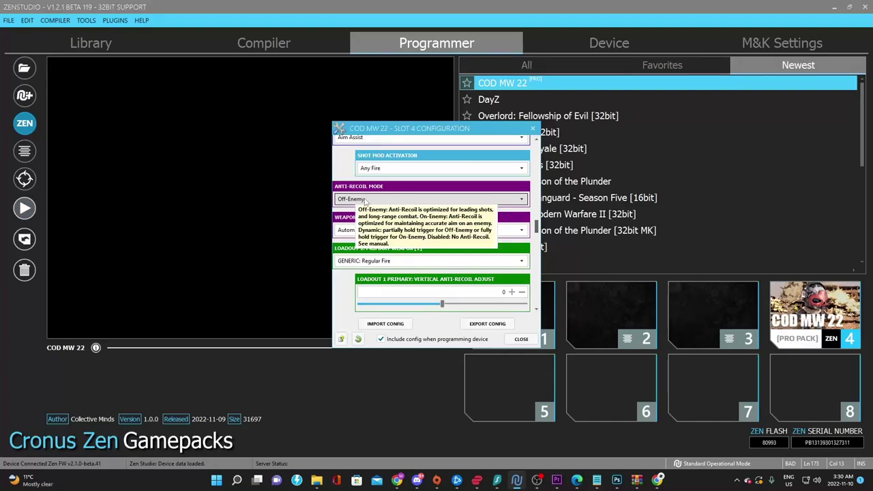
scroll(345, 167, "down", 1)
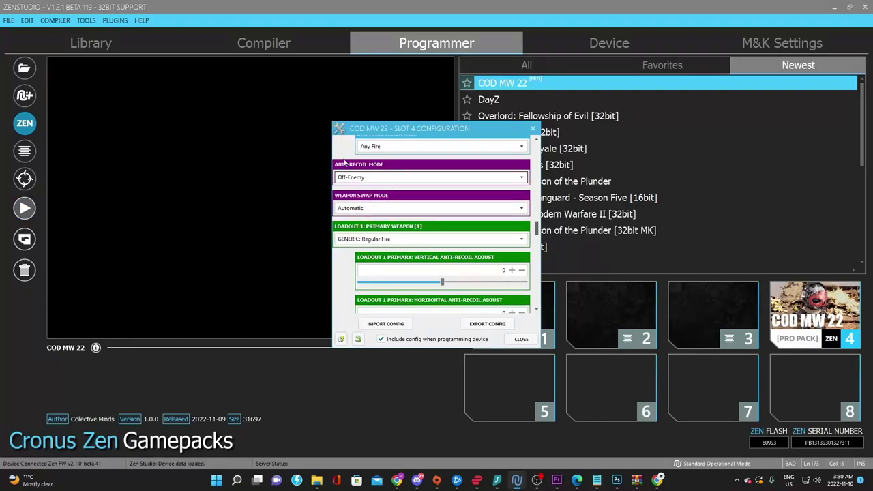
scroll(343, 162, "down", 1)
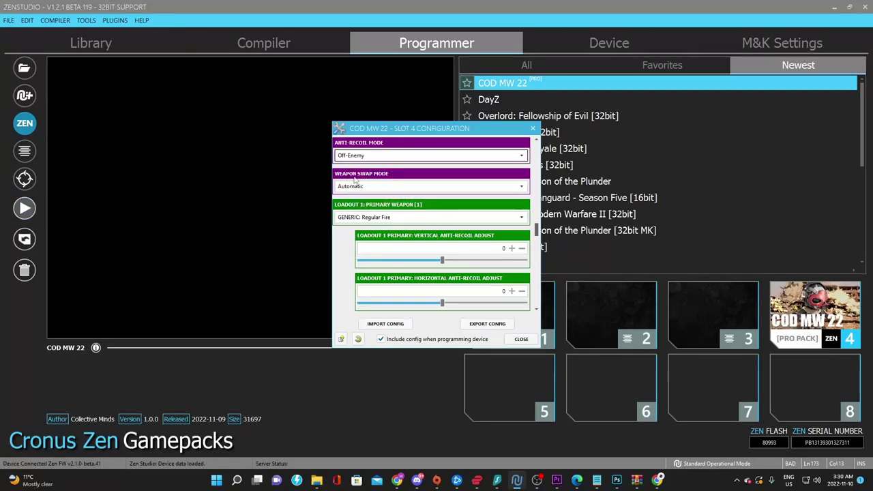
Try the Loadout 1 primary weapon's vertical anti-recoil adjustment at 2 and return it to 0
scroll(347, 251, "down", 2)
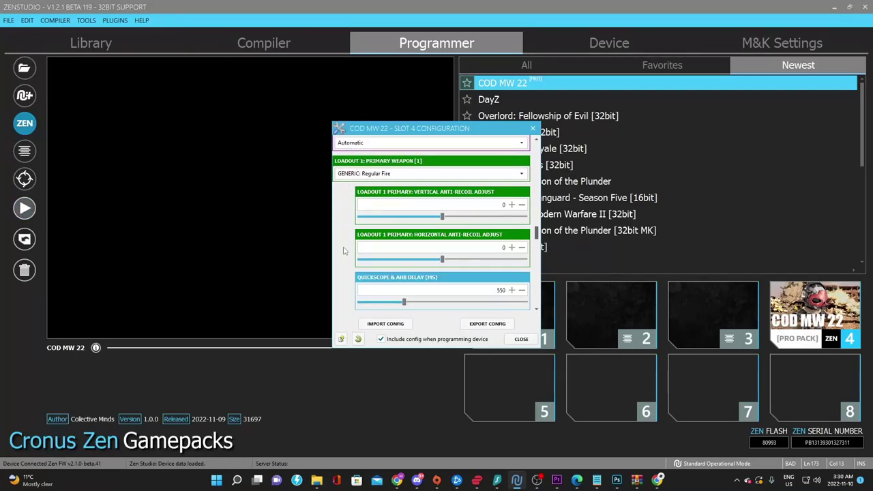
scroll(345, 249, "down", 1)
scroll(341, 229, "down", 1)
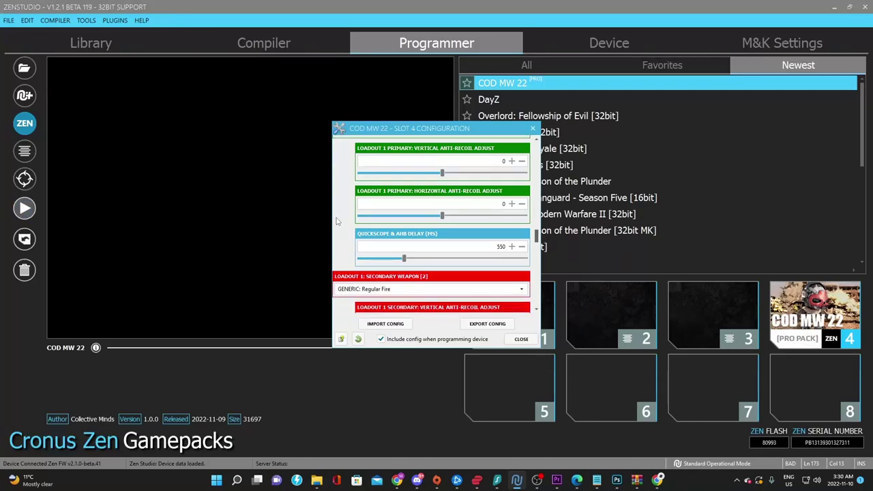
scroll(338, 219, "up", 1)
scroll(344, 222, "up", 1)
scroll(341, 228, "down", 1)
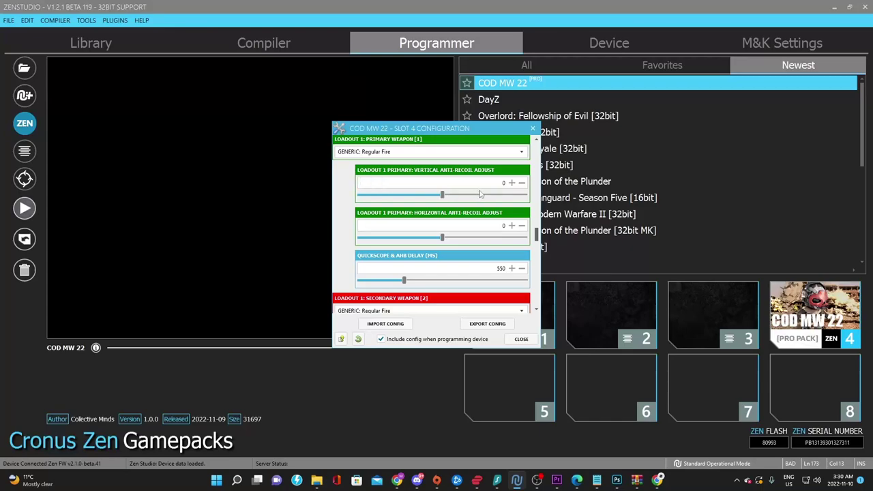
left_click(512, 182)
left_click(512, 183)
left_click(522, 183)
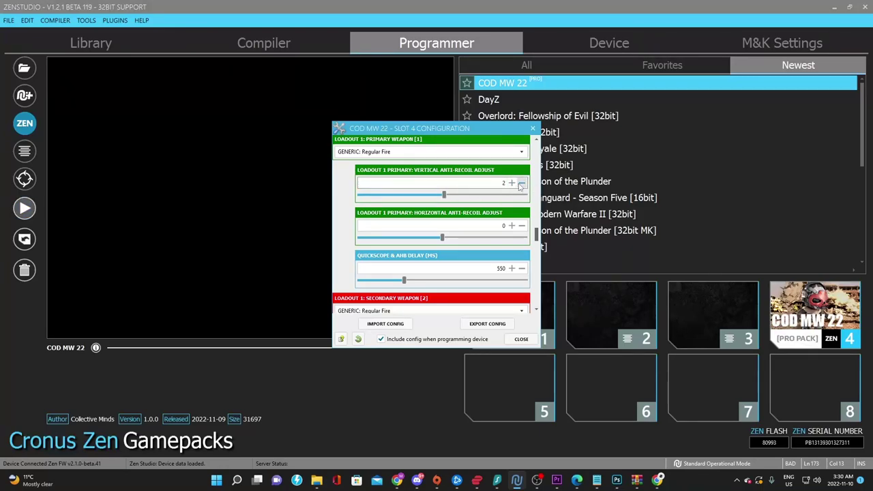
left_click(522, 183)
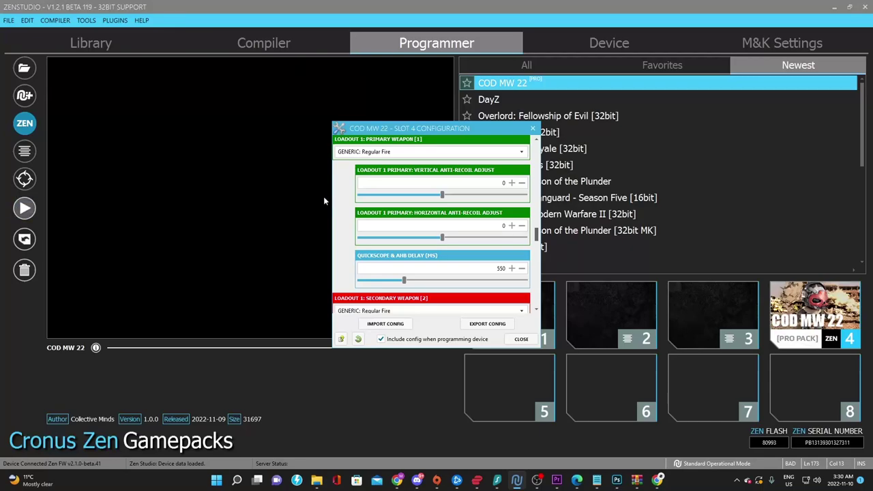
Review the Loadout 1 anti-recoil settings and the primary weapon choices, picking GENERIC: Regular Fire
scroll(354, 243, "up", 1)
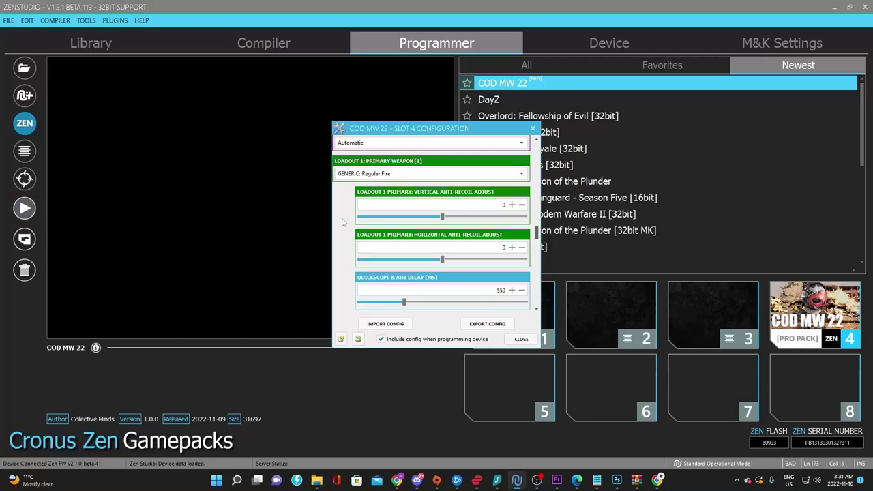
scroll(345, 221, "down", 2)
scroll(347, 208, "up", 2)
scroll(347, 191, "down", 1)
scroll(346, 195, "down", 2)
scroll(345, 218, "up", 3)
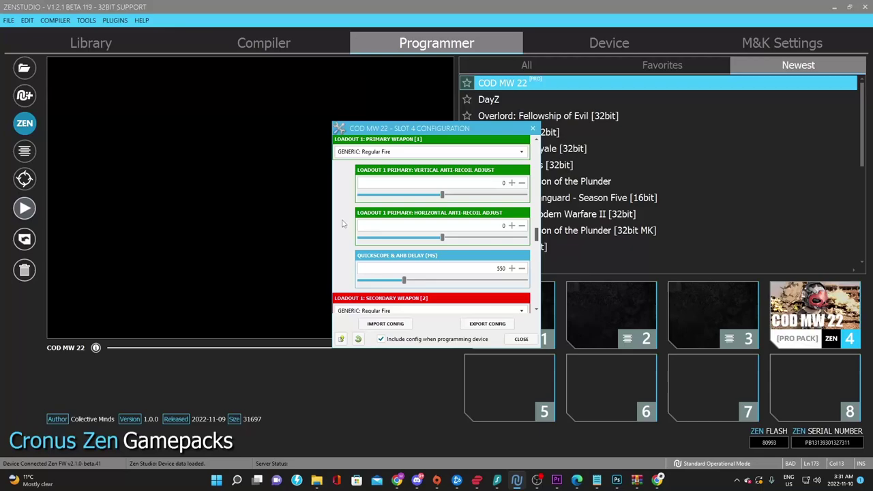
scroll(343, 265, "down", 1)
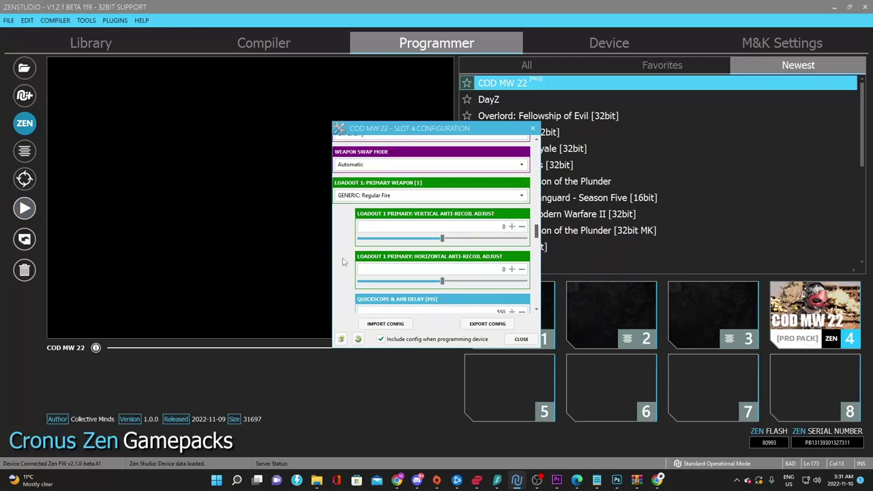
scroll(348, 235, "down", 2)
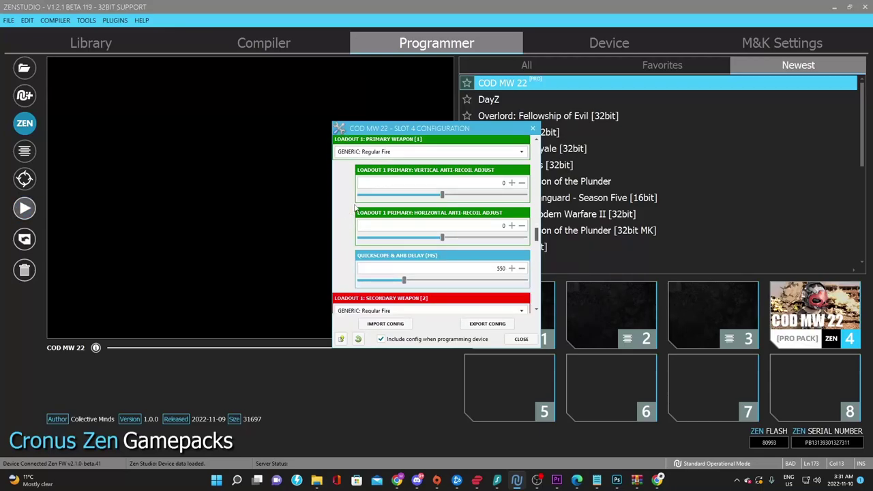
left_click(355, 152)
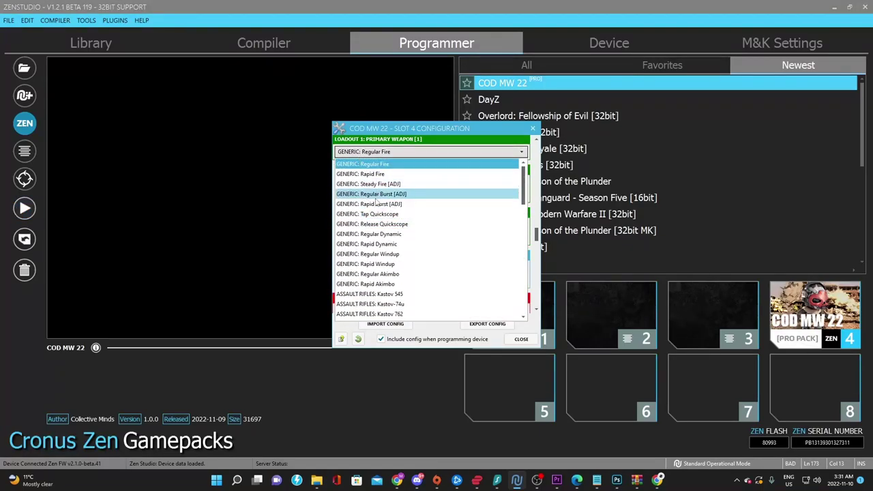
left_click(366, 164)
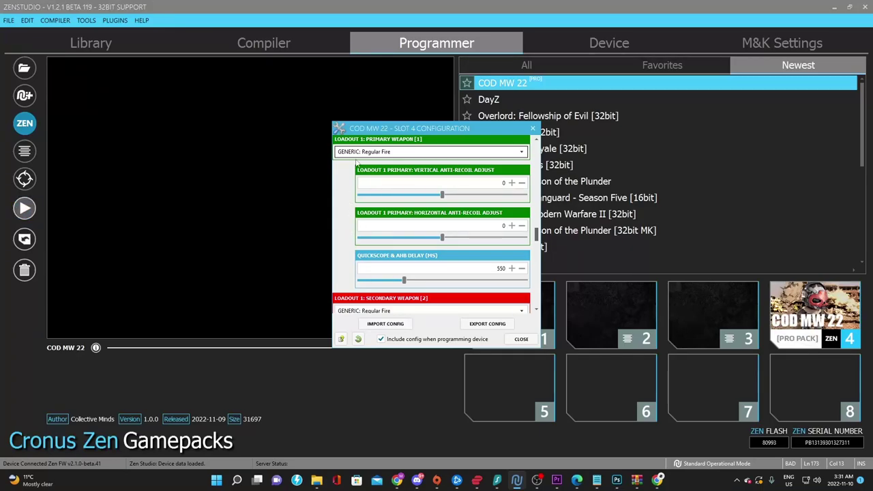
Set the Loadout 2 primary weapon to ASSAULT RIFLES: M4
scroll(343, 231, "down", 1)
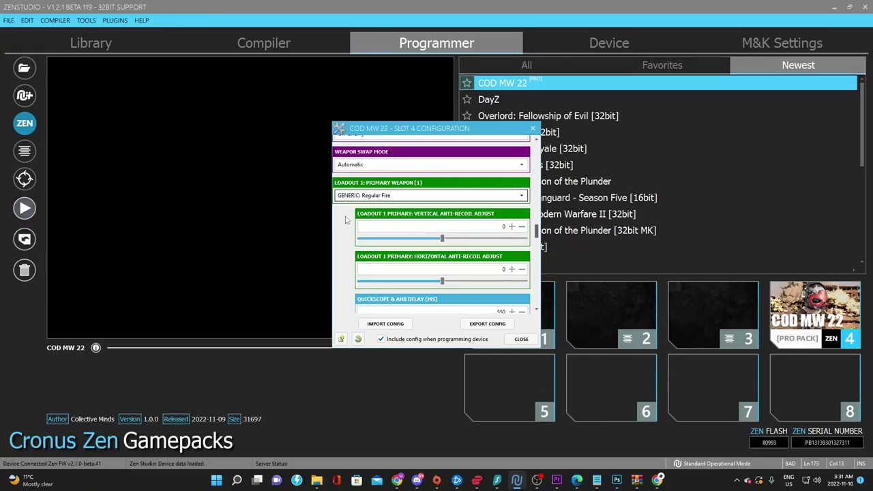
scroll(345, 220, "down", 3)
scroll(342, 271, "down", 2)
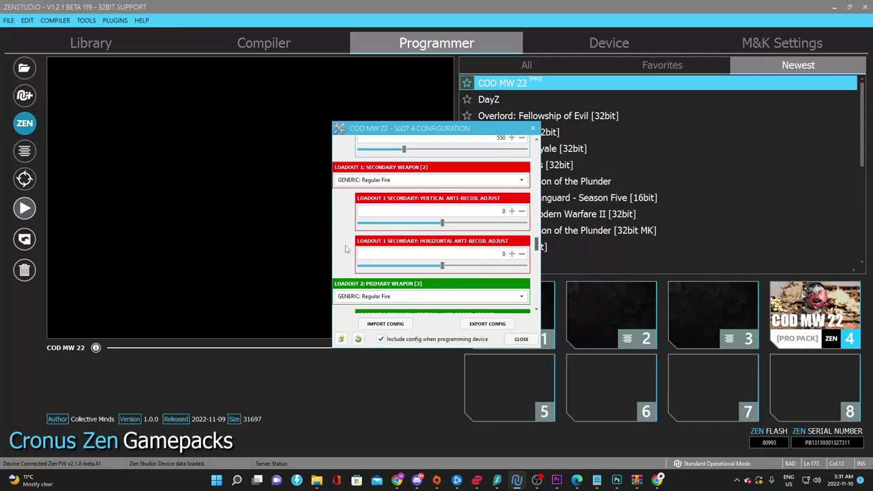
scroll(345, 250, "down", 2)
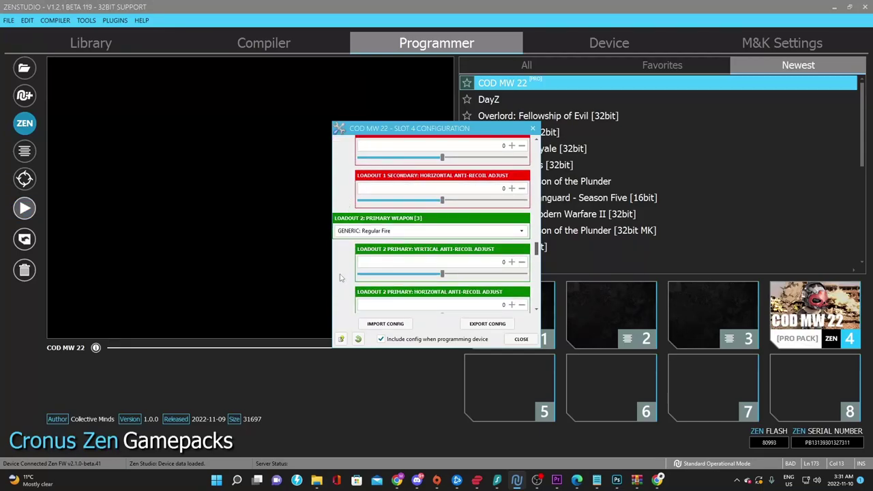
scroll(341, 278, "down", 1)
left_click(365, 187)
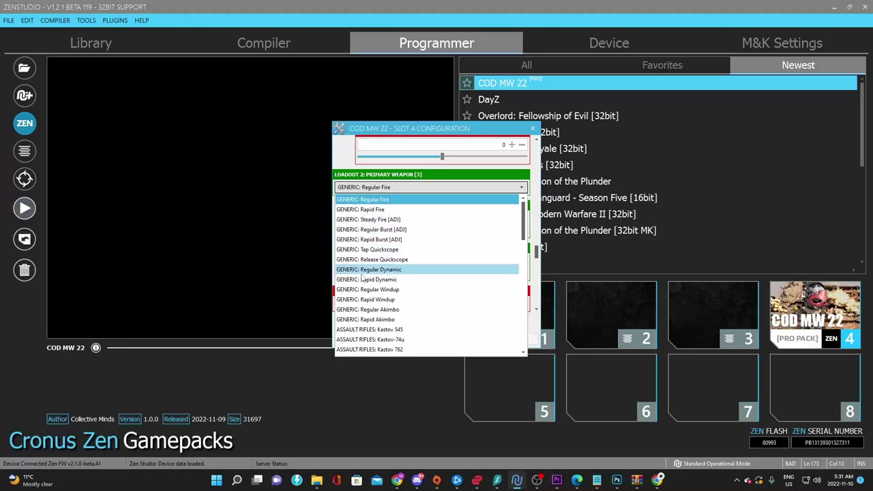
scroll(361, 279, "down", 2)
scroll(375, 270, "down", 1)
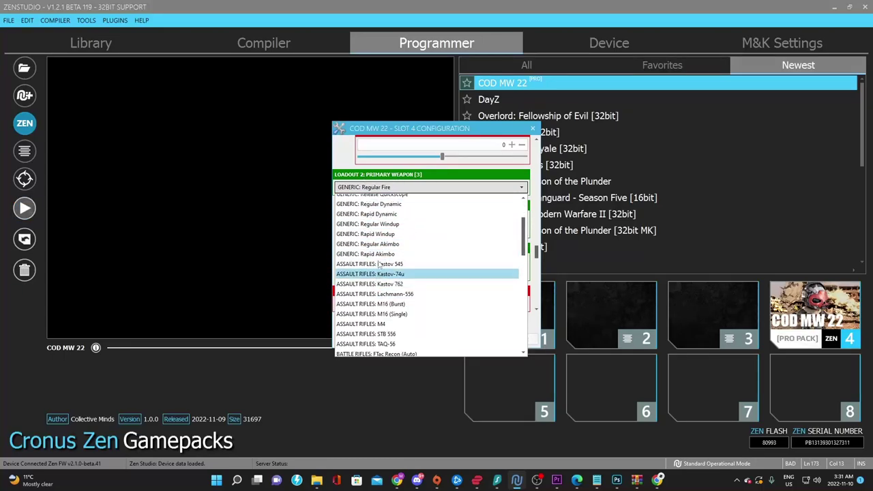
left_click(376, 325)
scroll(342, 225, "down", 1)
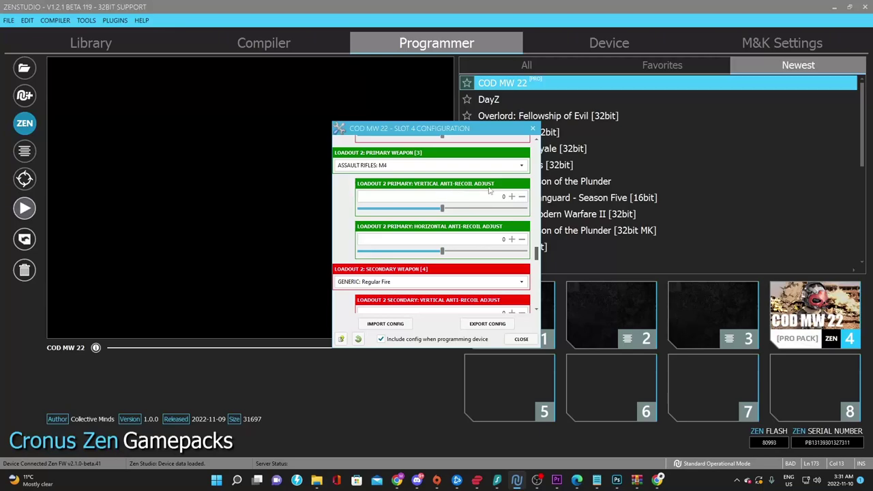
Try small increases and decreases of the Loadout 2 primary weapon's vertical anti-recoil adjustment
left_click(511, 196)
left_click(511, 197)
left_click(511, 196)
left_click(522, 239)
left_click(511, 197)
left_click(511, 196)
left_click(519, 198)
left_click(520, 197)
left_click(519, 198)
left_click(520, 198)
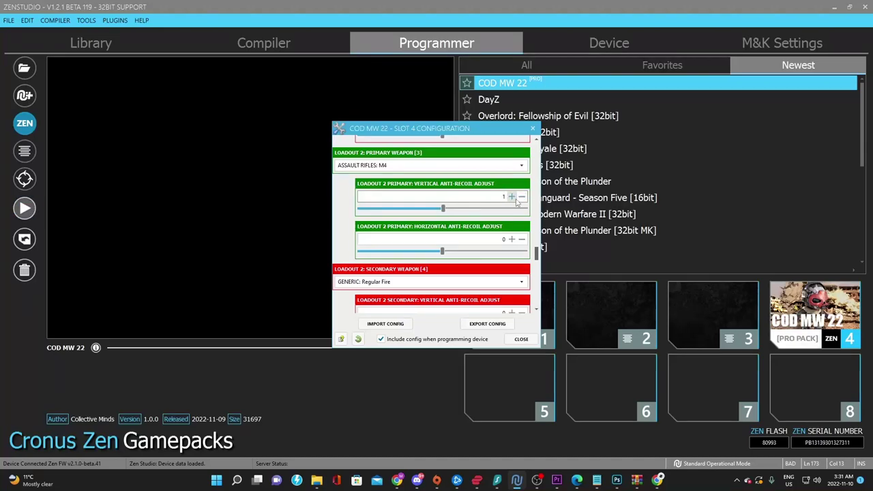
left_click(520, 198)
left_click(520, 197)
Set the Loadout 2 primary weapon's vertical anti-recoil adjustment to 15
left_click(512, 198)
left_click(512, 198)
left_click(512, 198)
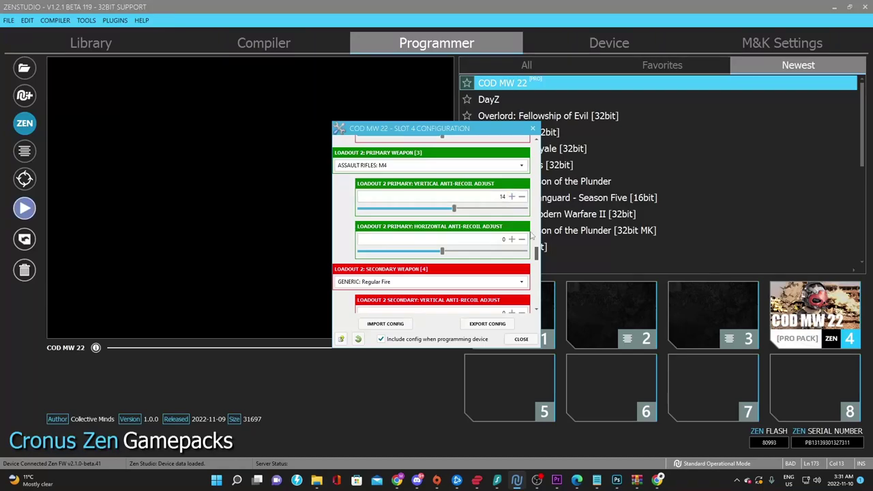
left_click(511, 197)
left_click(511, 197)
left_click(511, 197)
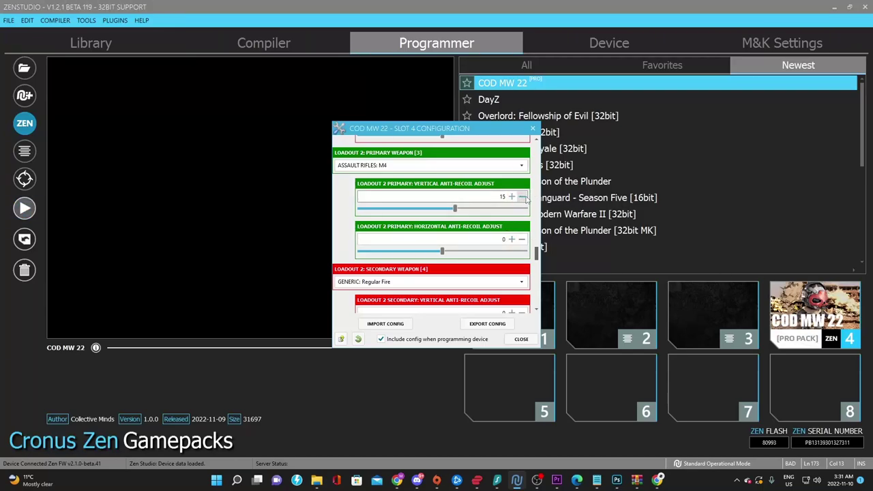
Set the Loadout 2 primary weapon's horizontal anti-recoil adjustment to 5
left_click(512, 240)
left_click(512, 239)
left_click(512, 239)
left_click(513, 240)
left_click(512, 239)
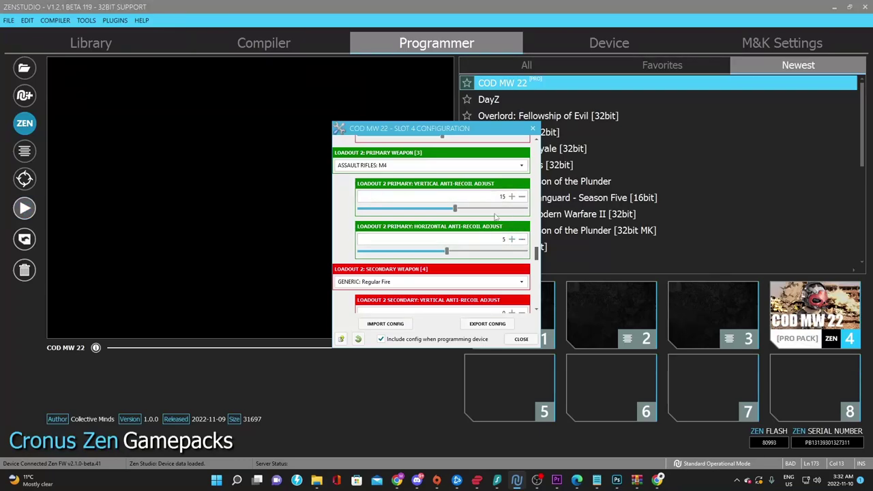
Look through the available choices for the Loadout 2 secondary weapon without picking a different one
scroll(343, 205, "down", 1)
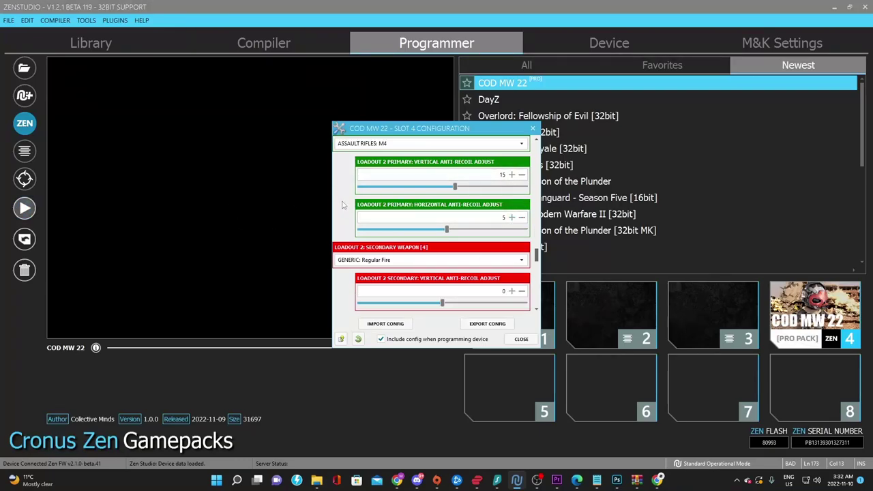
scroll(343, 205, "down", 3)
left_click(367, 194)
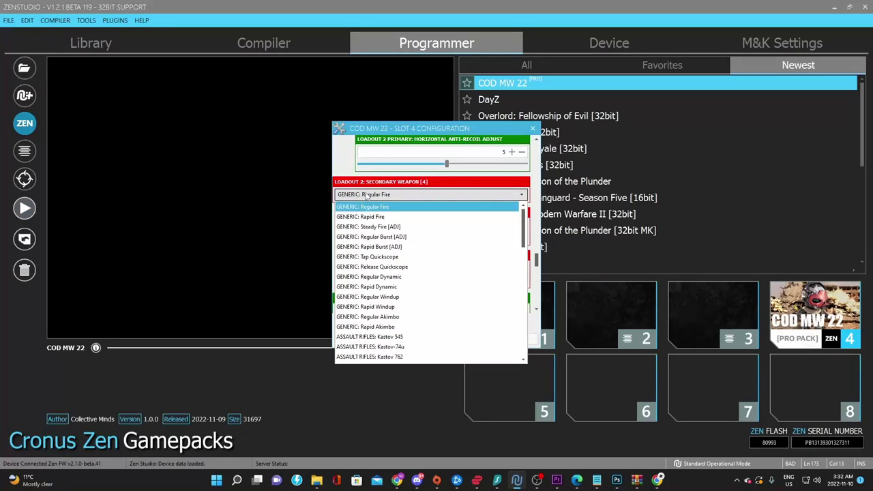
left_click(366, 198)
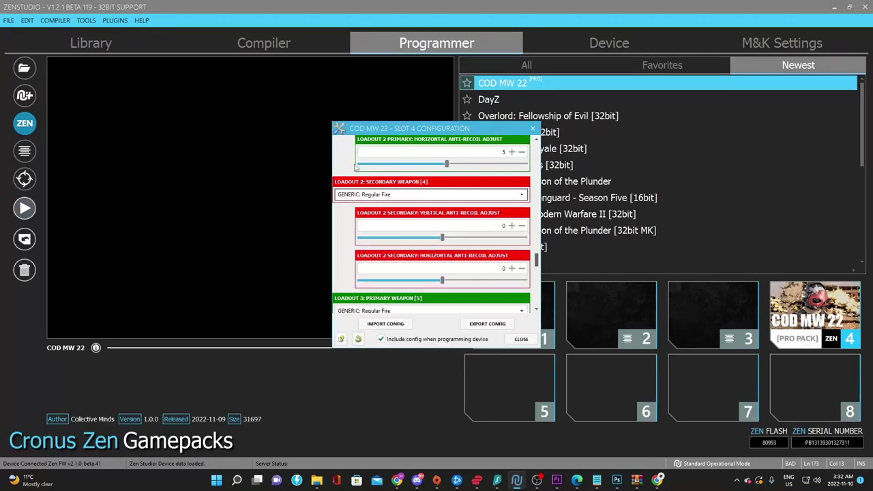
Examine the Loadout 3 and Loadout 4 weapon and anti-recoil settings, along with the Support Purposes Only and Generic Fire Adjust settings
scroll(344, 219, "down", 4)
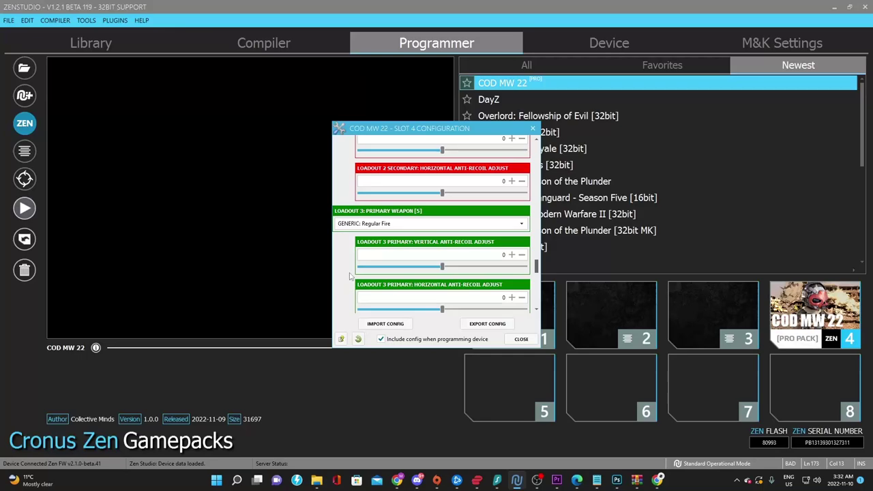
scroll(341, 249, "down", 3)
scroll(337, 225, "down", 11)
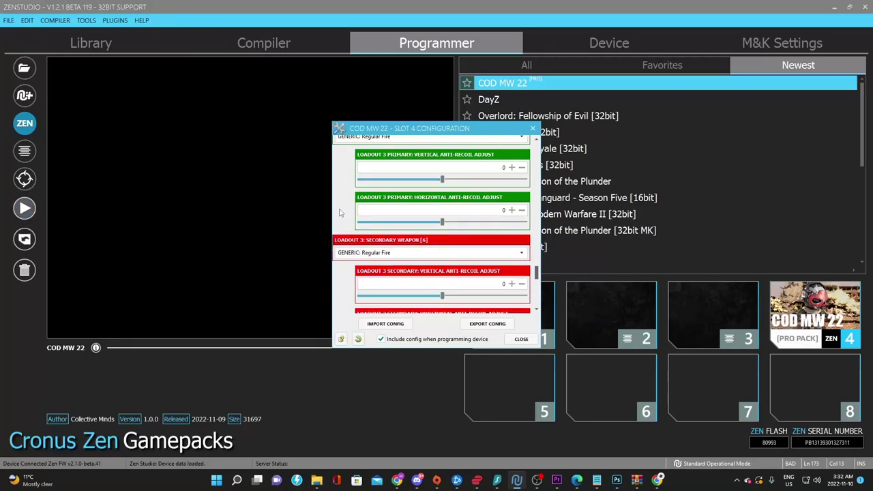
scroll(338, 266, "down", 3)
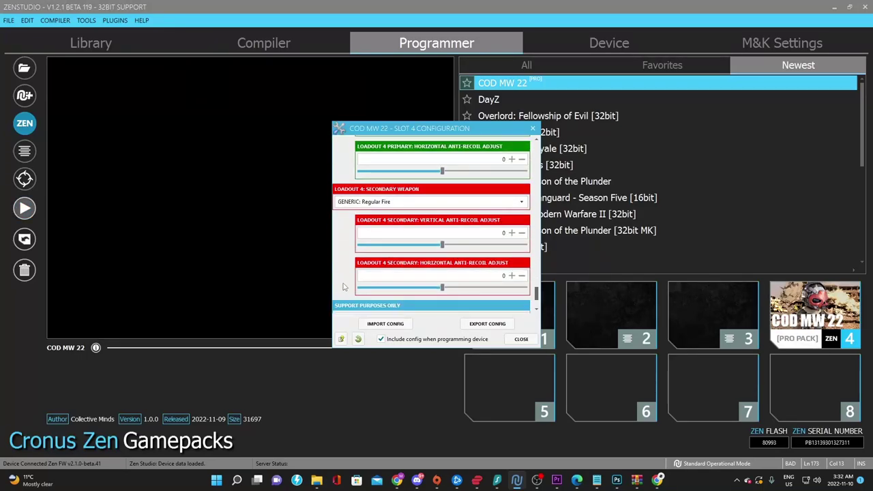
scroll(339, 252, "up", 11)
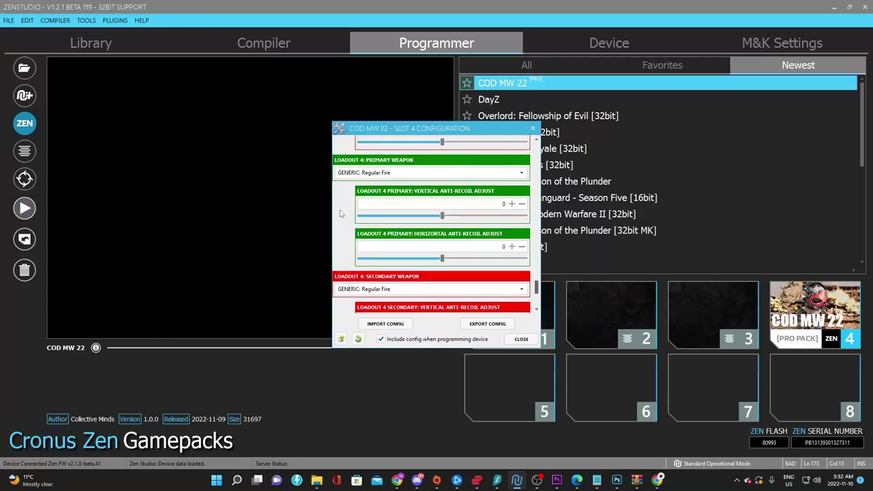
scroll(339, 244, "up", 10)
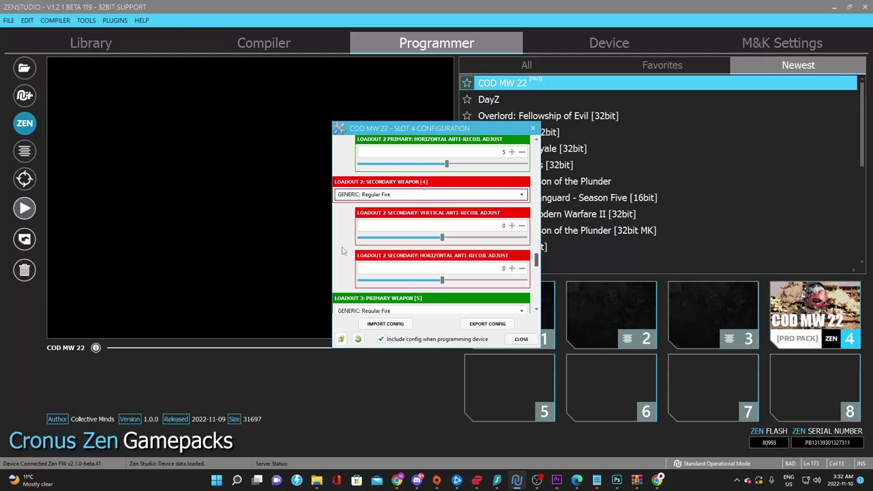
scroll(345, 252, "down", 4)
scroll(346, 279, "down", 7)
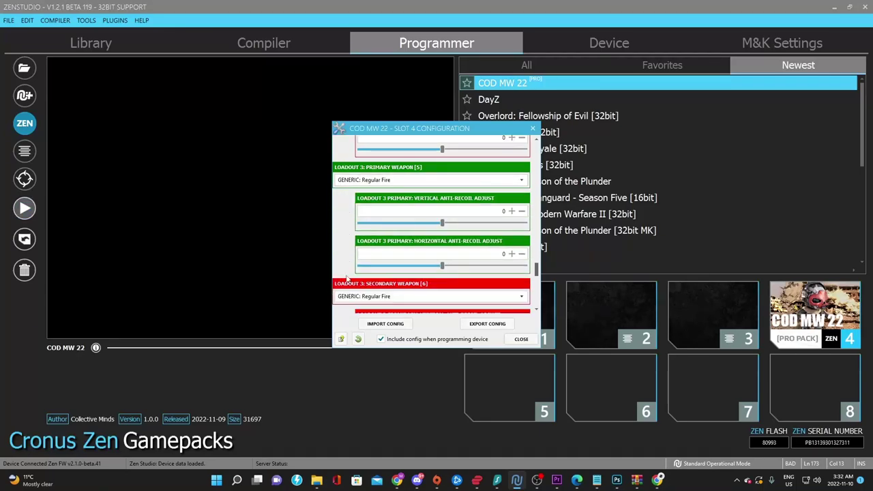
scroll(345, 266, "down", 3)
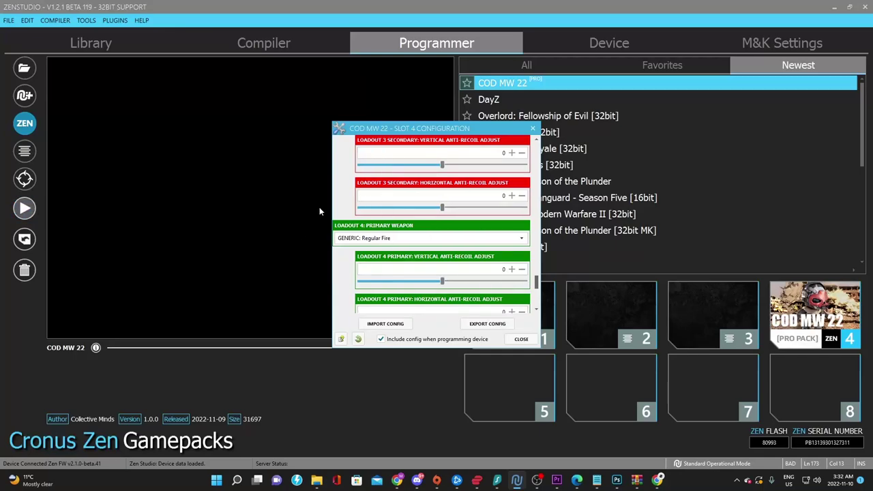
scroll(343, 279, "down", 6)
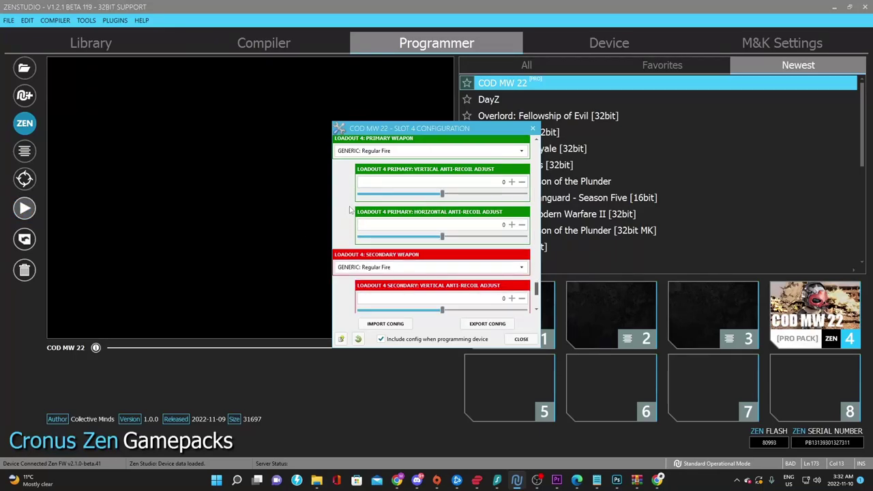
scroll(344, 259, "down", 3)
scroll(349, 217, "down", 1)
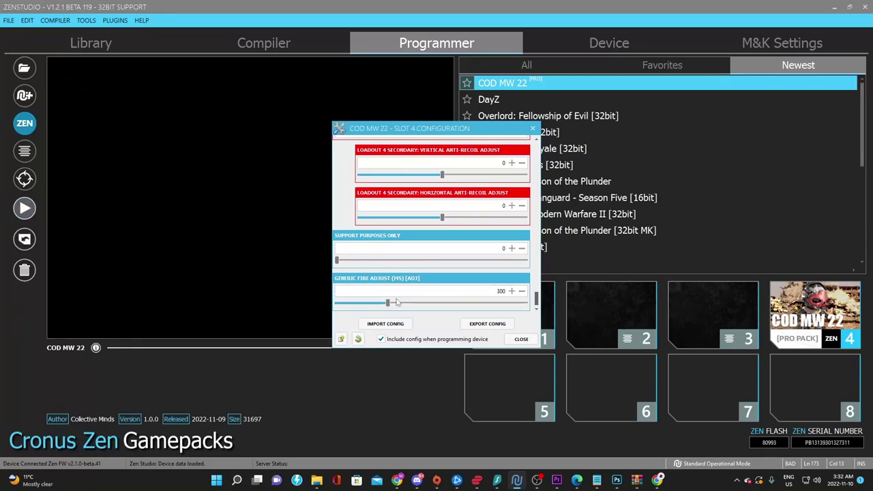
Review the configured hair trigger, aim mod, shot mod, anti-recoil mode and weapon swap settings once more
scroll(379, 231, "up", 8)
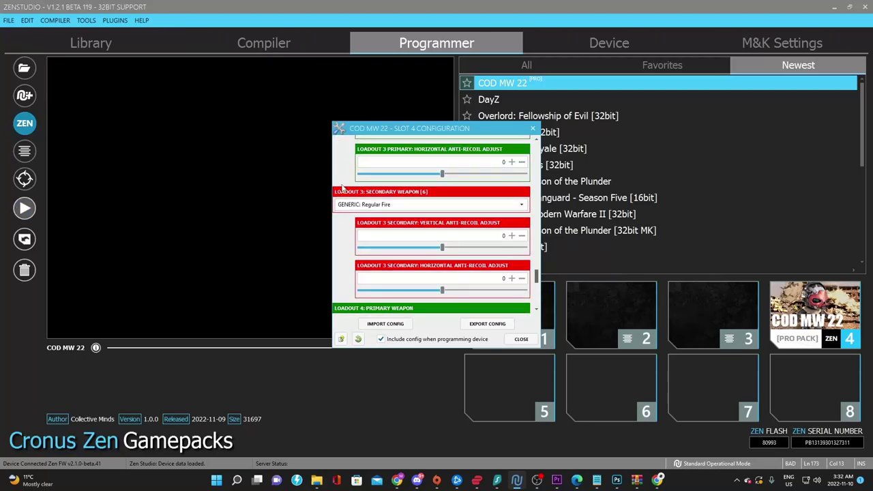
scroll(348, 199, "up", 6)
scroll(348, 199, "up", 6)
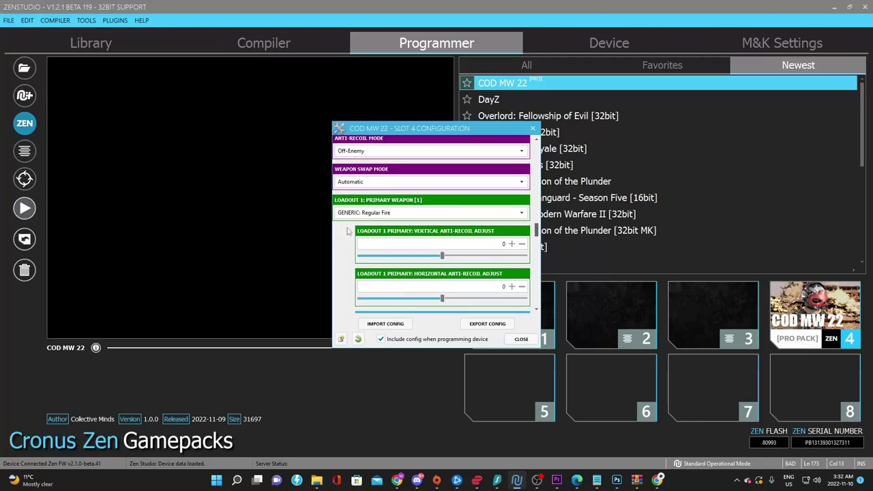
scroll(346, 215, "up", 6)
scroll(346, 232, "up", 2)
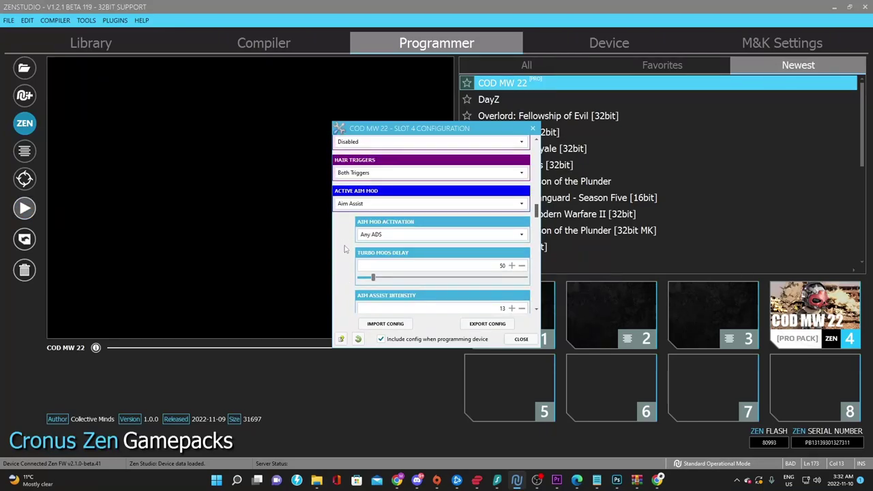
scroll(345, 260, "down", 6)
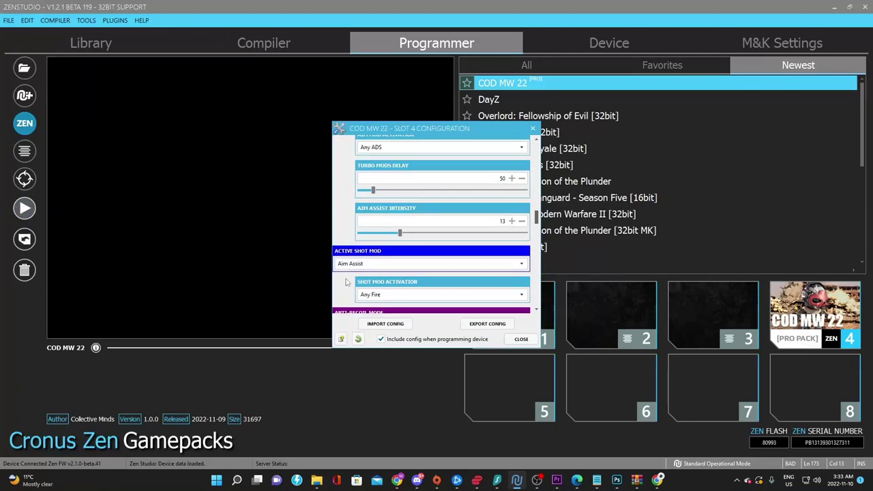
scroll(349, 293, "down", 1)
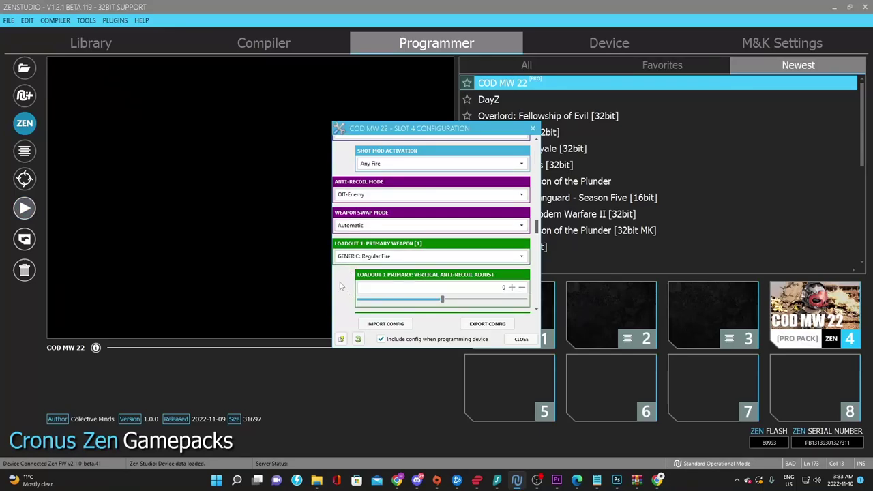
Close the slot 4 configuration and program the device with the COD MW 22 gamepack
left_click(522, 339)
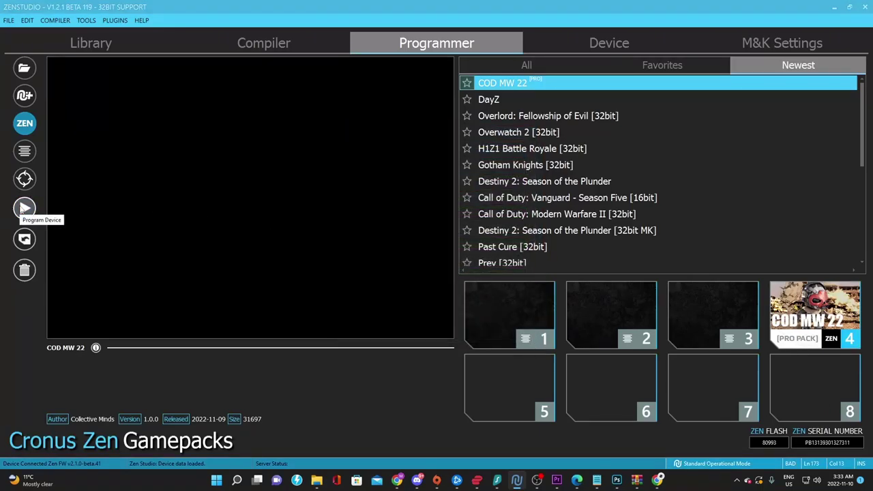
left_click(24, 208)
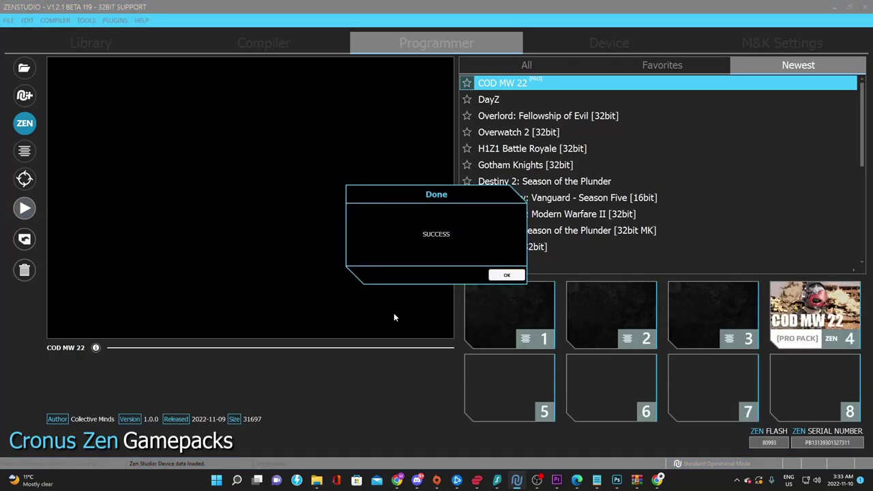
key("Return")
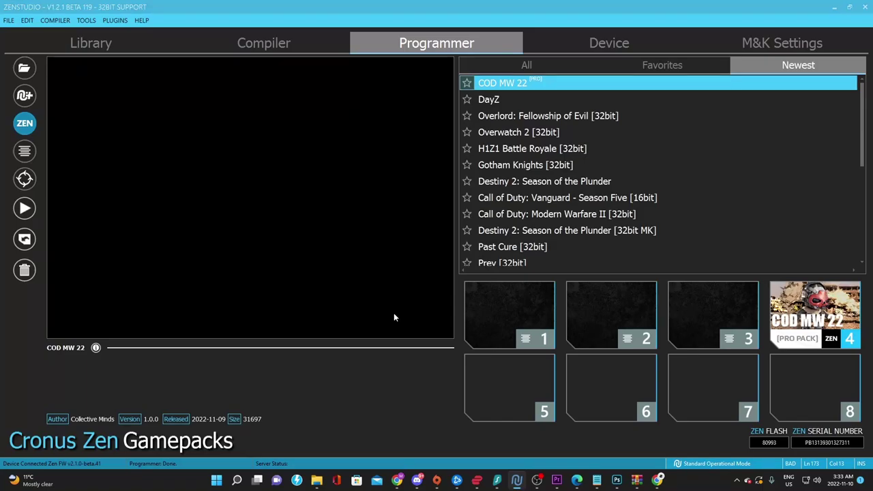